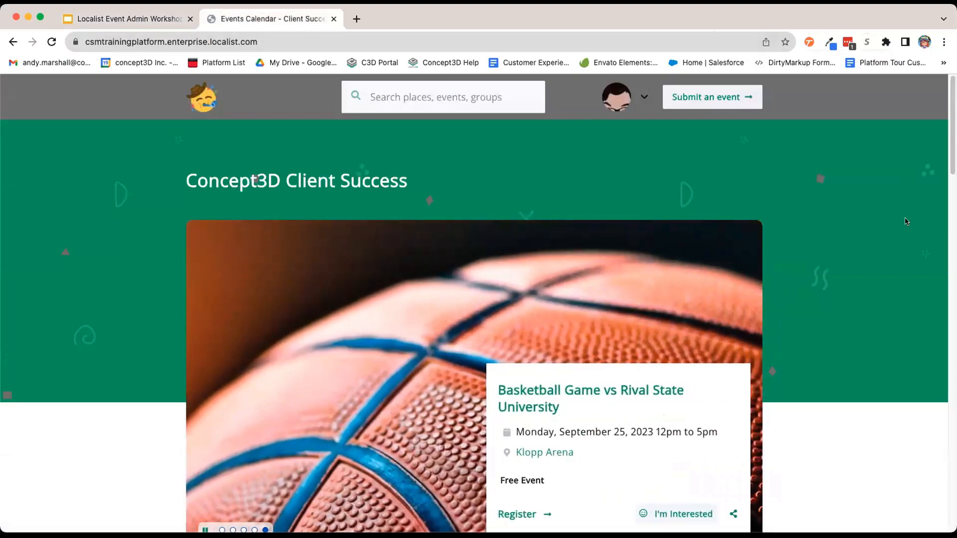
scroll(800, 254, down, 5)
scroll(800, 254, up, 4)
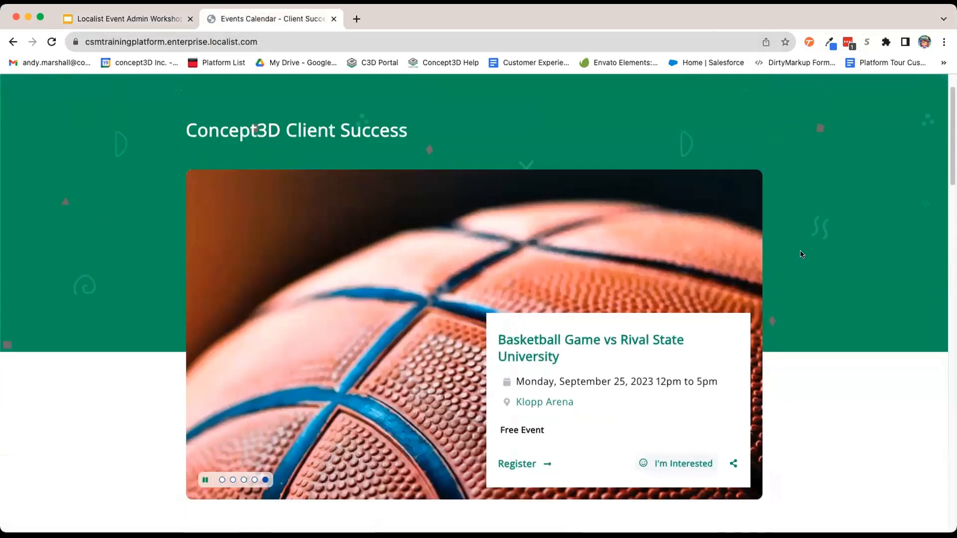
scroll(800, 254, up, 1)
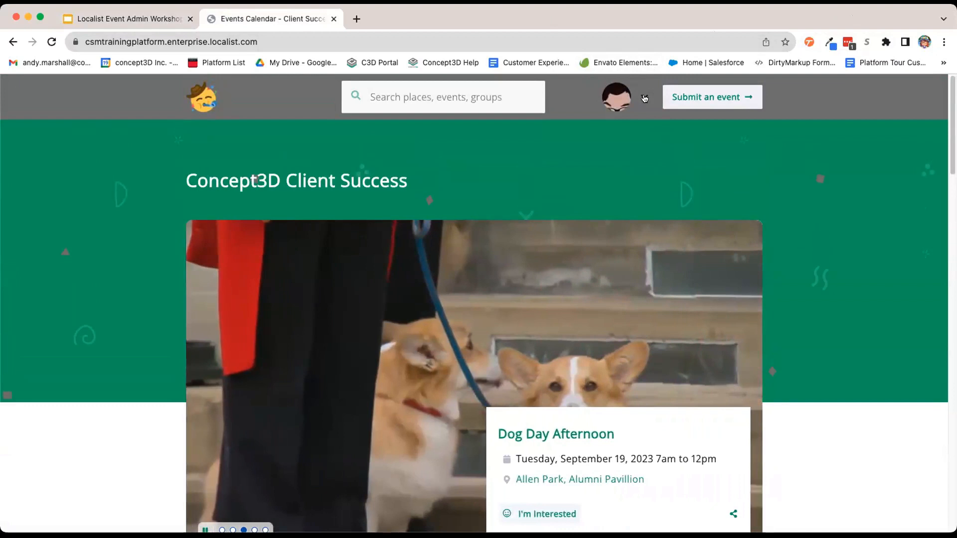
- Go to the calendar's administration area and open the list of pending events
click(645, 98)
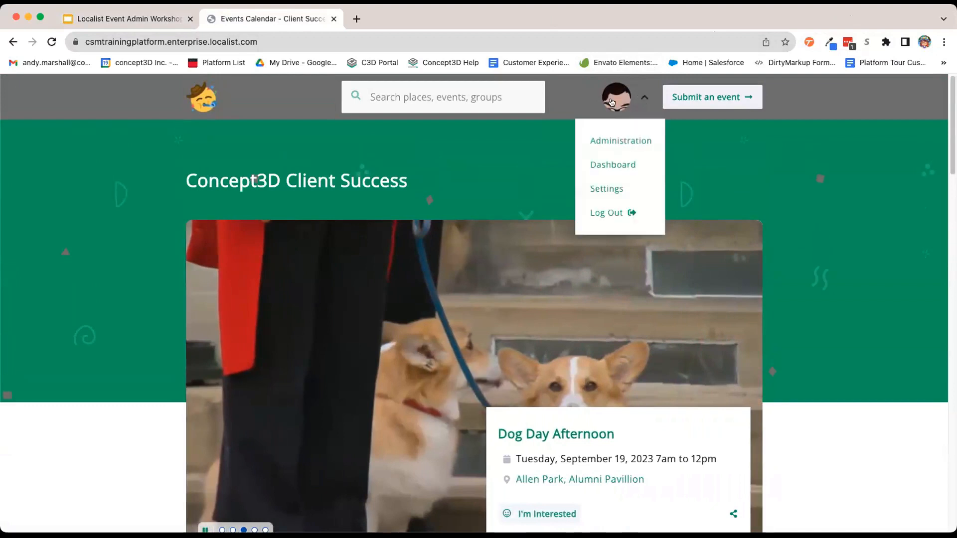
click(620, 140)
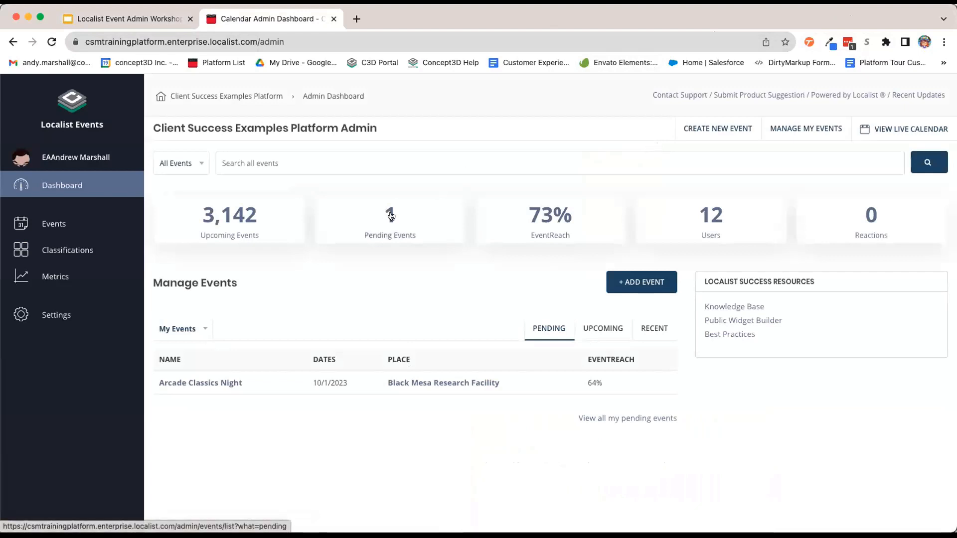
click(69, 225)
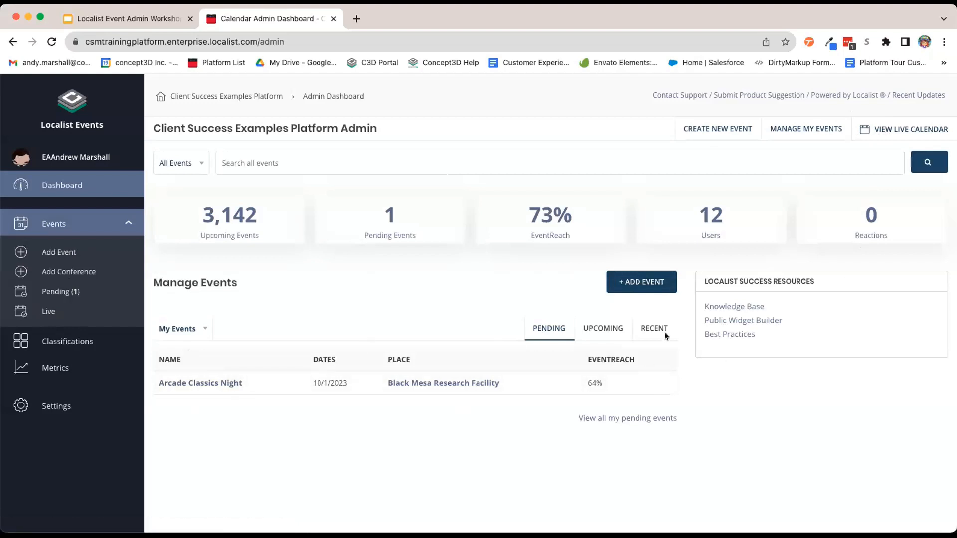
click(57, 293)
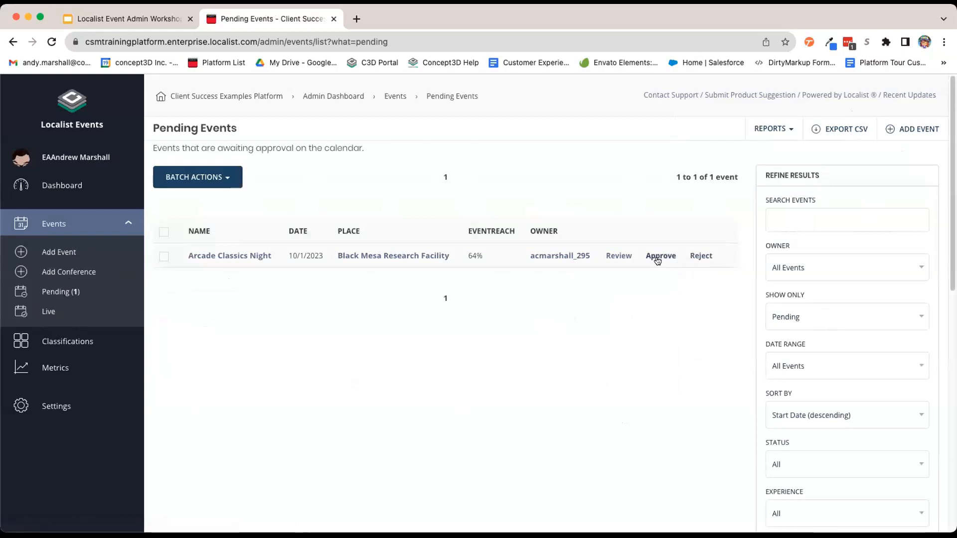
- Open the pending Arcade Classics Night event for review and examine its landing page, from the schedule to the user activity section
click(618, 255)
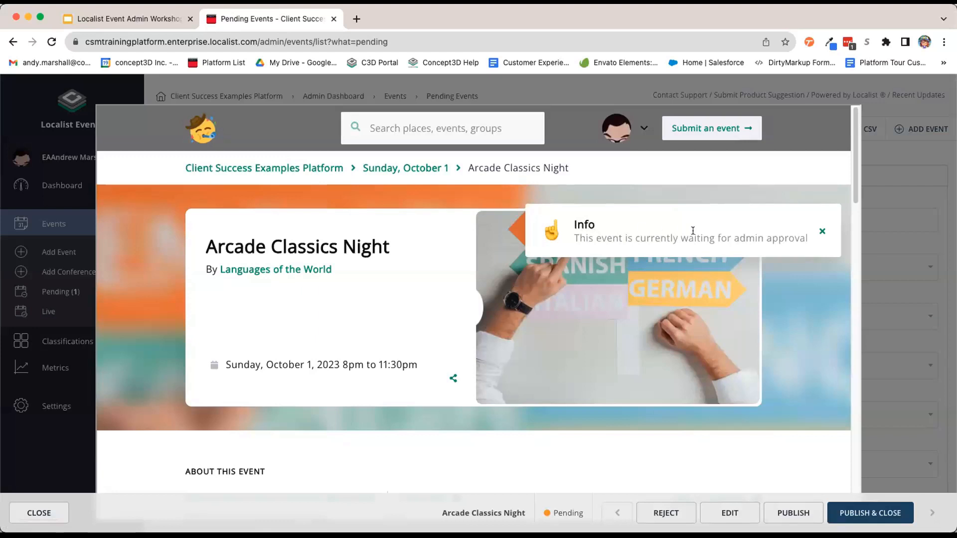
scroll(430, 317, down, 1)
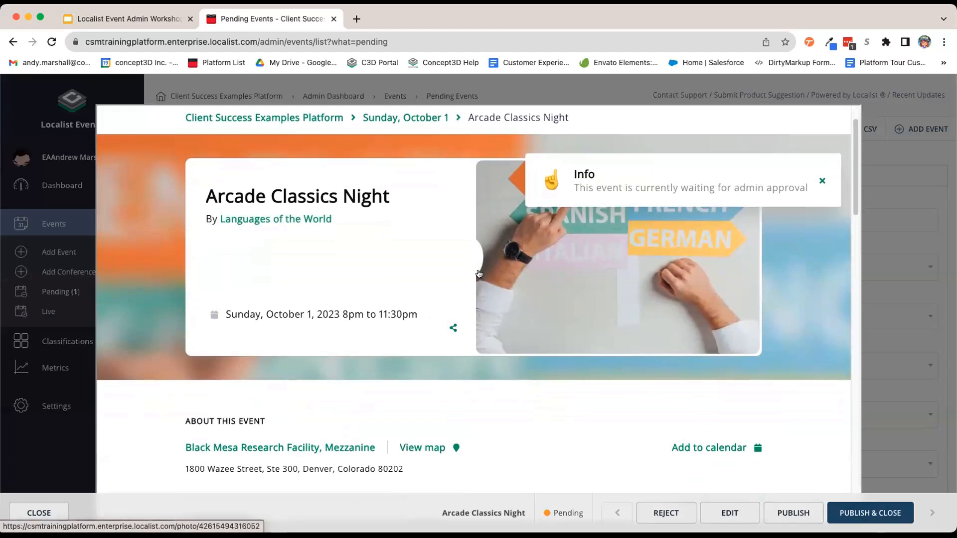
scroll(273, 315, down, 3)
scroll(283, 331, down, 2)
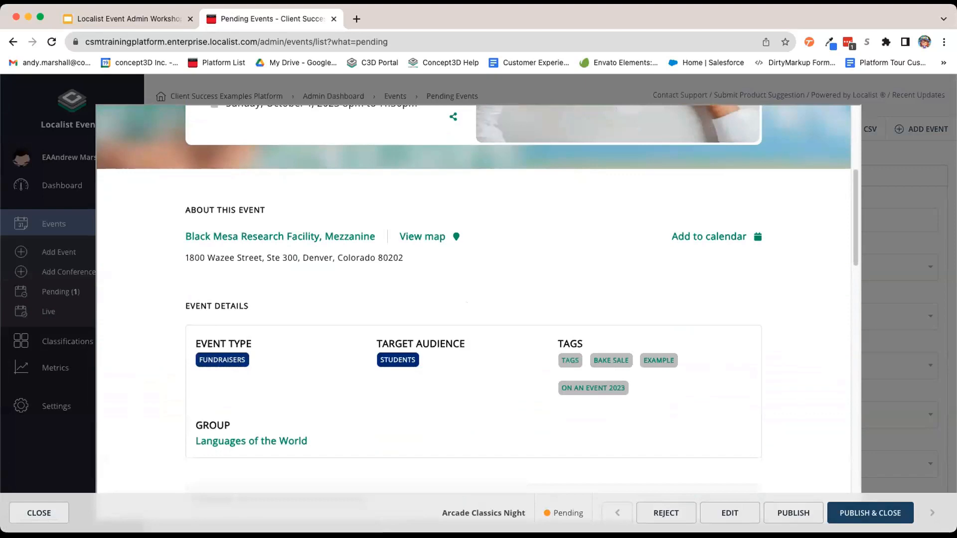
scroll(726, 306, down, 1)
scroll(725, 305, down, 10)
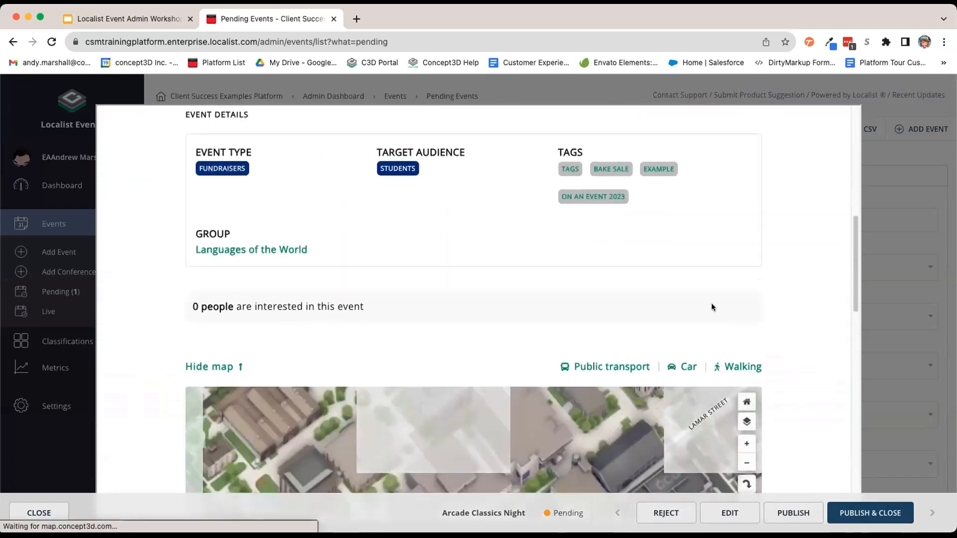
scroll(818, 327, down, 4)
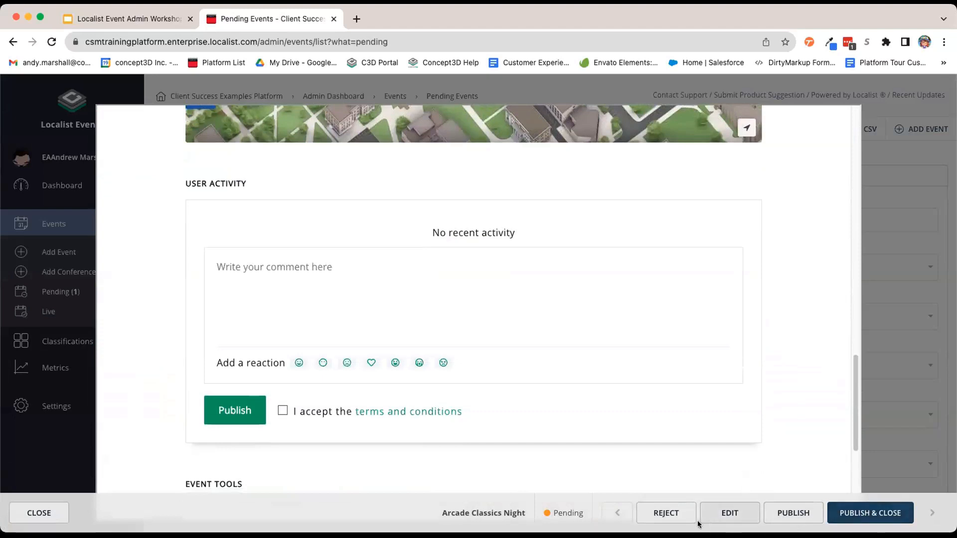
- Reject the event with the reason "Not enough information!", then close the review and refresh the pending list
click(674, 505)
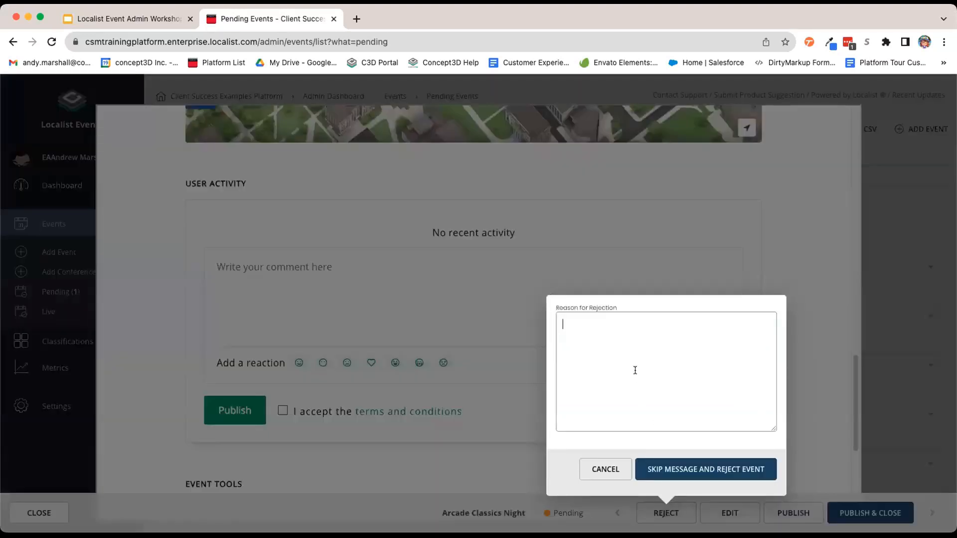
text(Not enough)
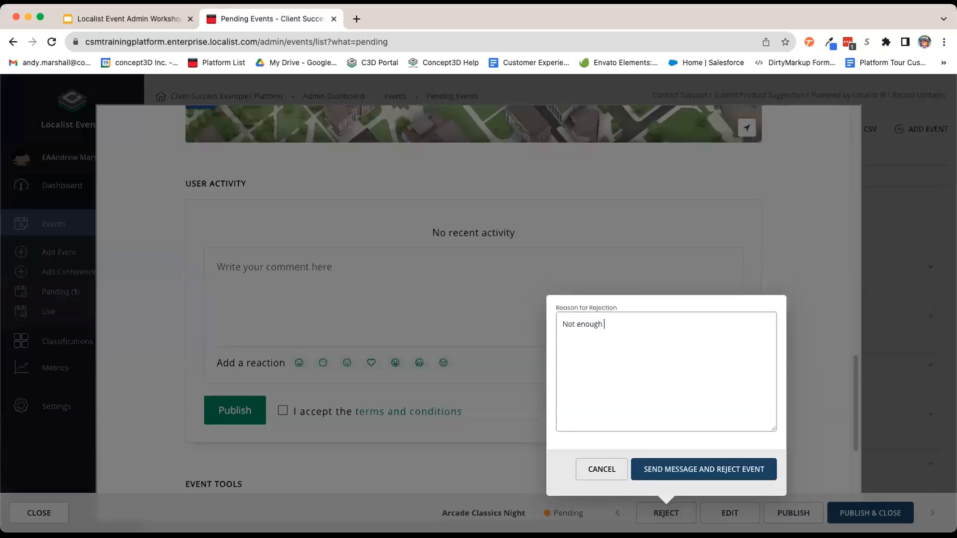
text( information!)
click(676, 465)
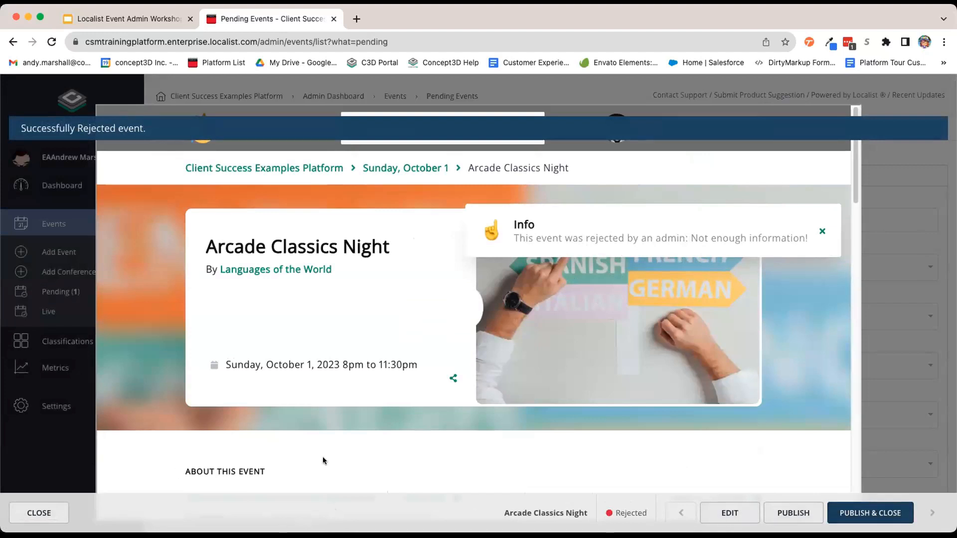
click(52, 506)
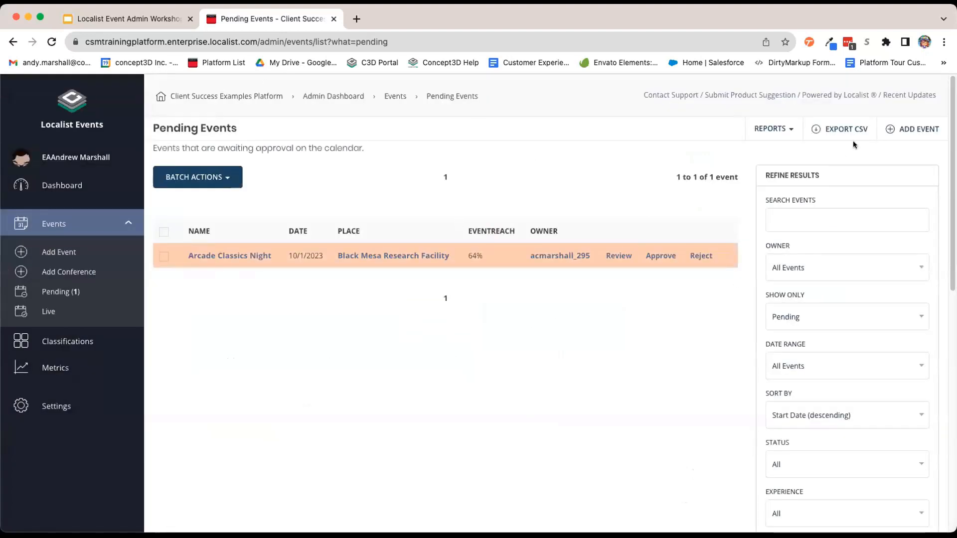
click(52, 43)
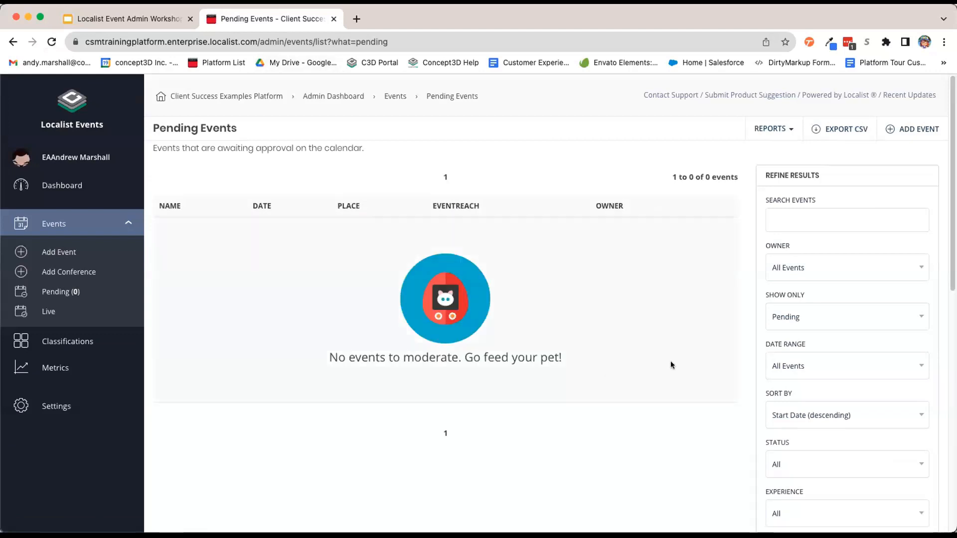
- Filter the event list to show only rejected events
click(817, 305)
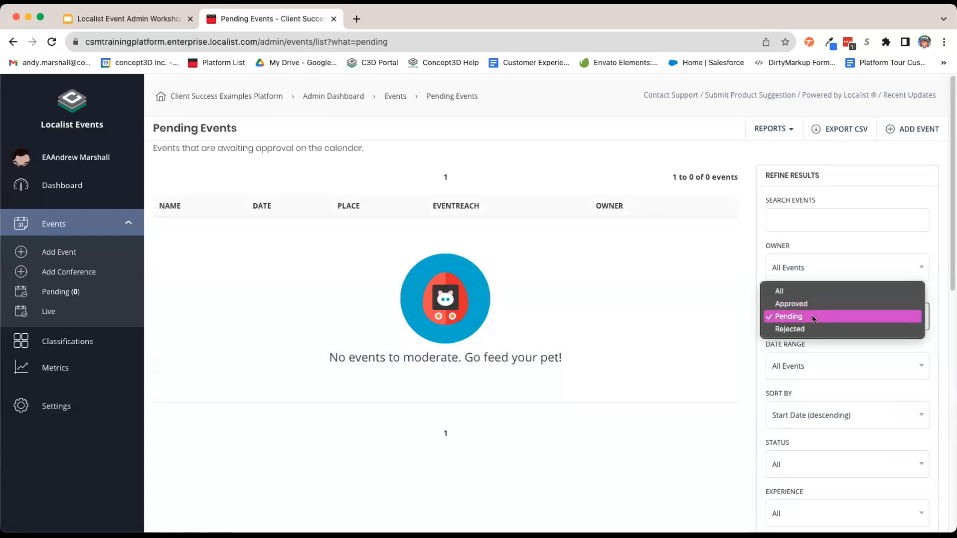
click(813, 328)
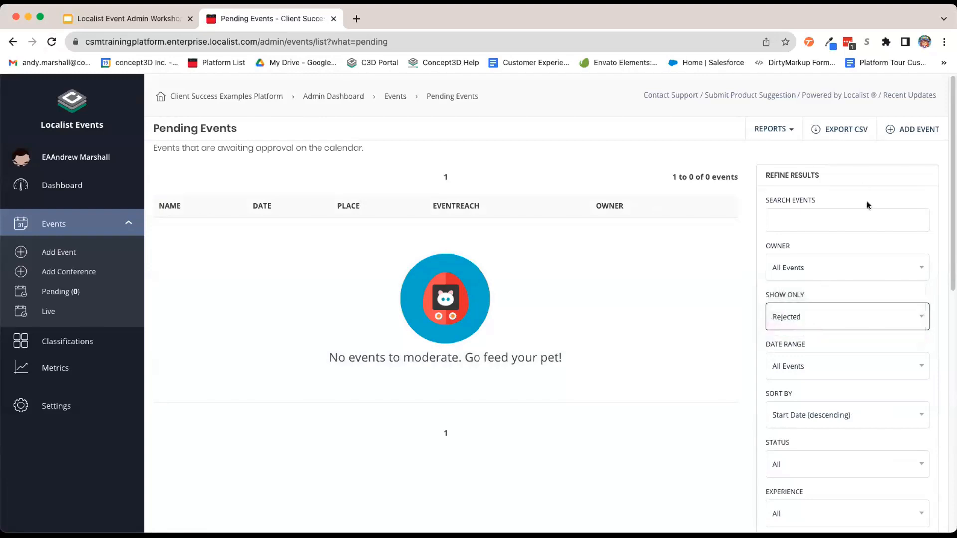
scroll(752, 325, down, 10)
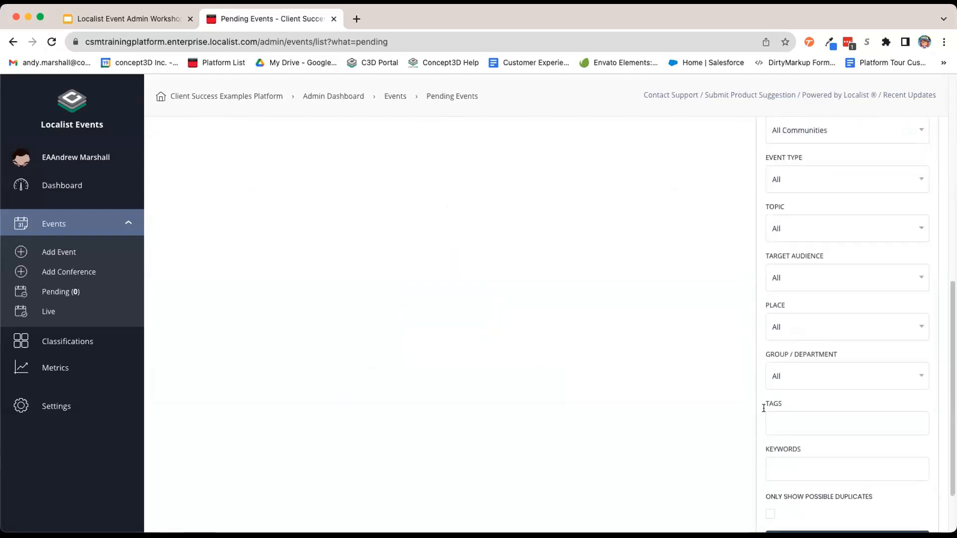
click(818, 471)
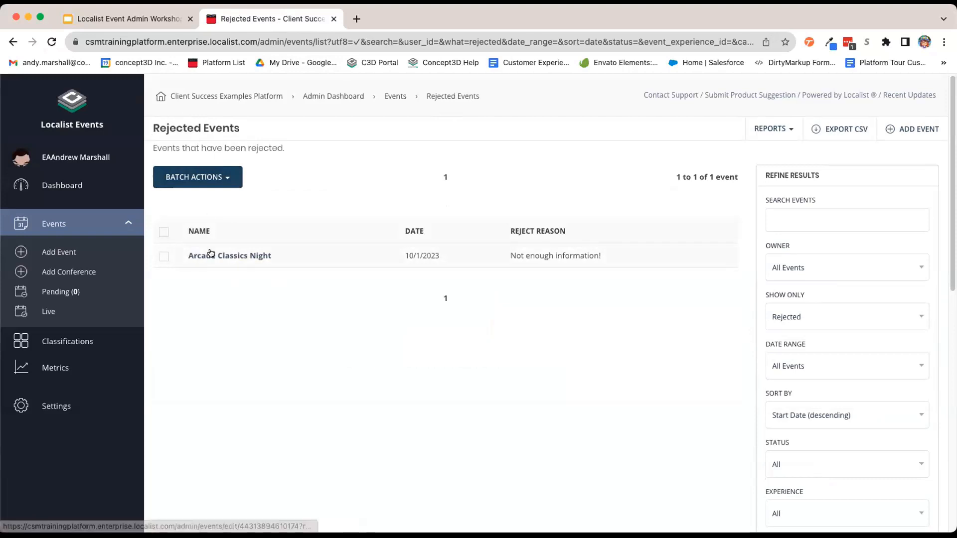
- Open Arcade Classics Night from the rejected events and change its status to Published
click(211, 254)
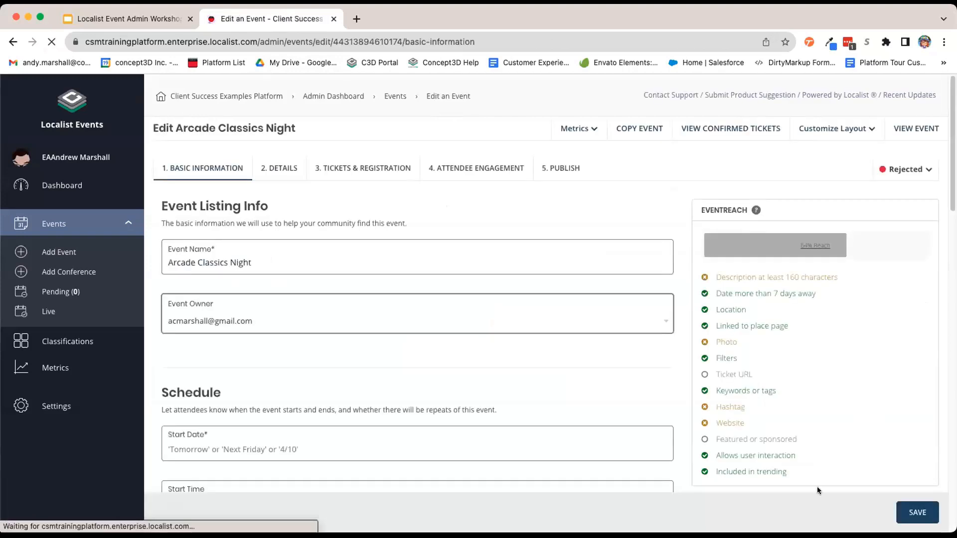
click(912, 172)
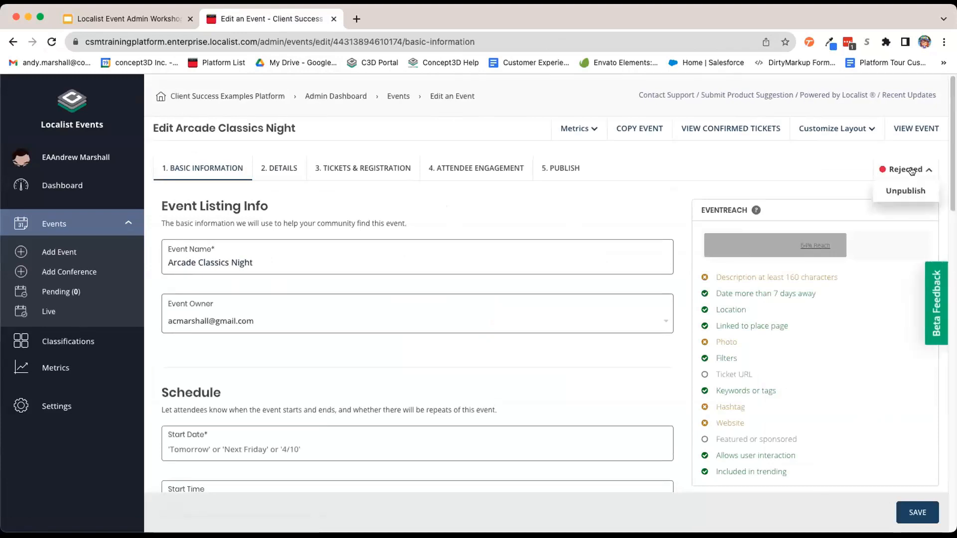
click(911, 191)
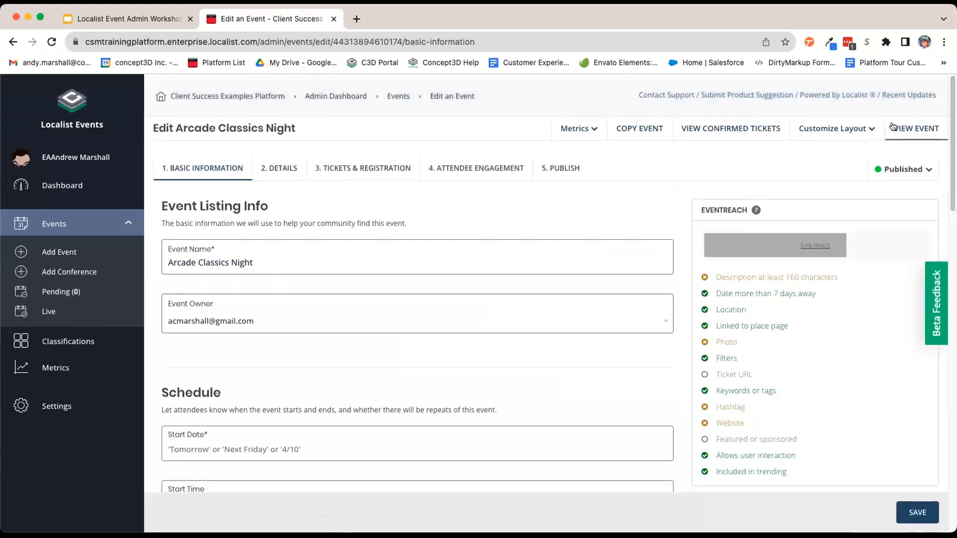
- View the live page of Arcade Classics Night and examine its header, location and event details
click(900, 128)
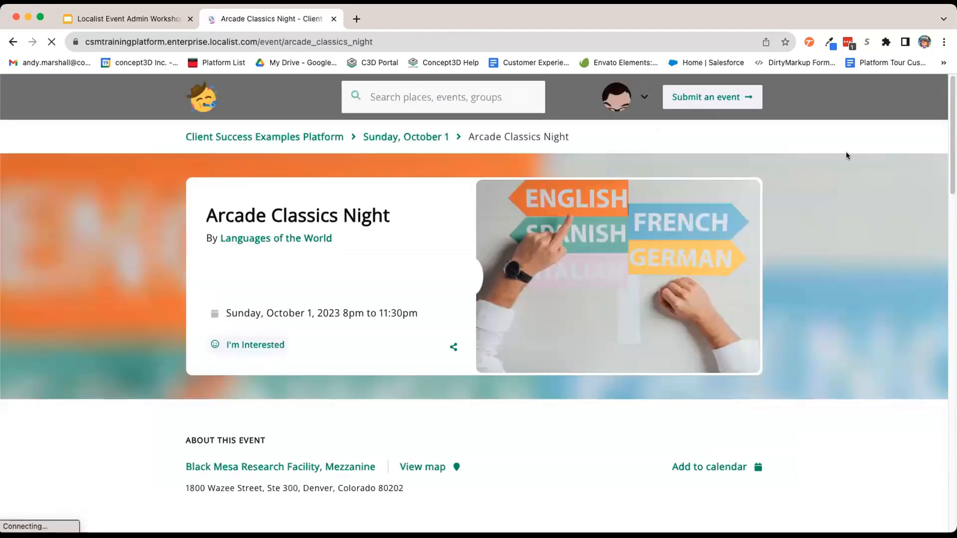
scroll(441, 294, down, 2)
scroll(439, 294, down, 7)
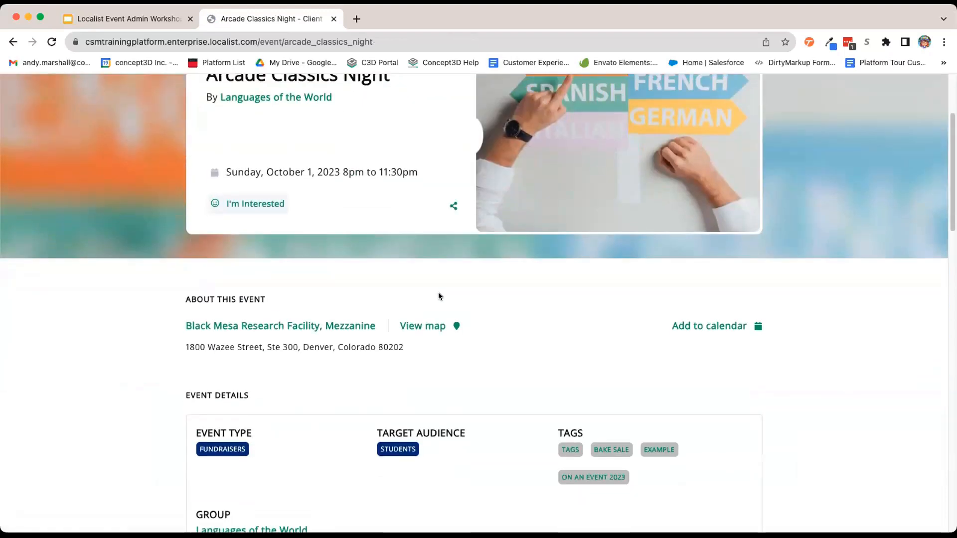
scroll(429, 319, up, 9)
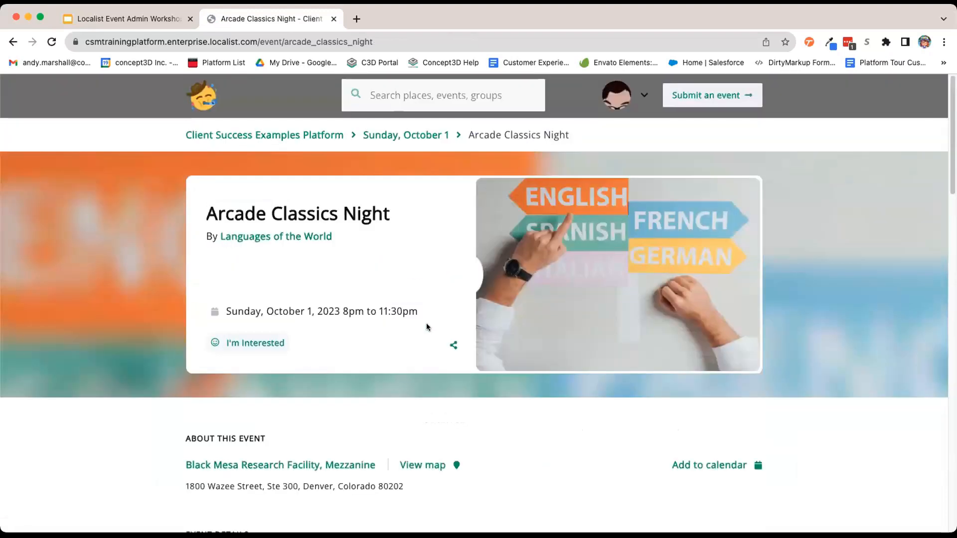
scroll(426, 324, down, 1)
scroll(426, 324, up, 1)
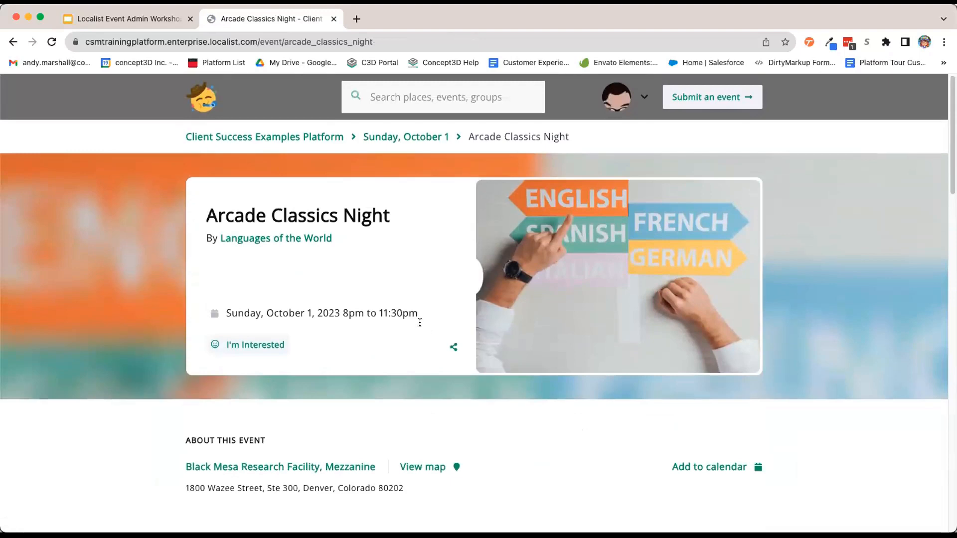
- Open the event in the Admin Event Editor from its live page and review the schedule, location and classifications
scroll(408, 308, down, 15)
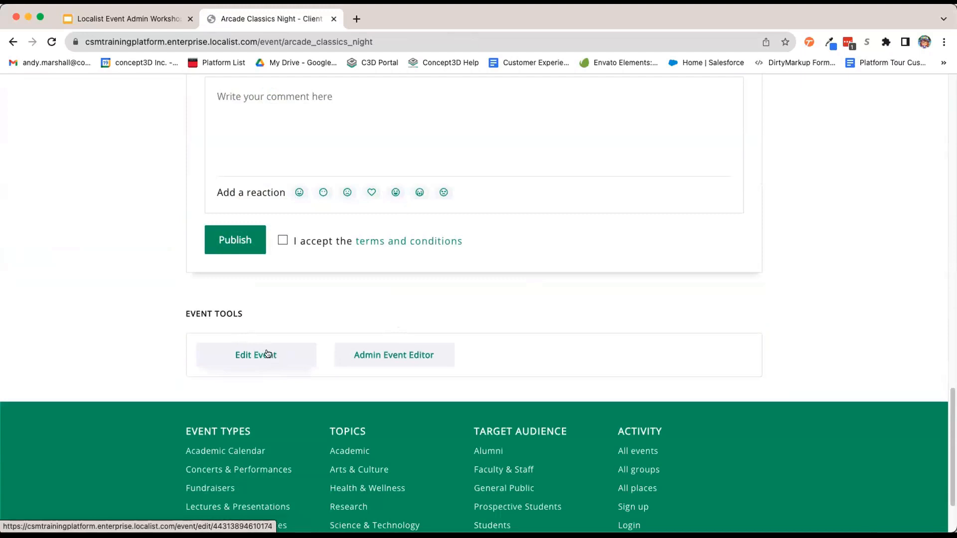
click(398, 358)
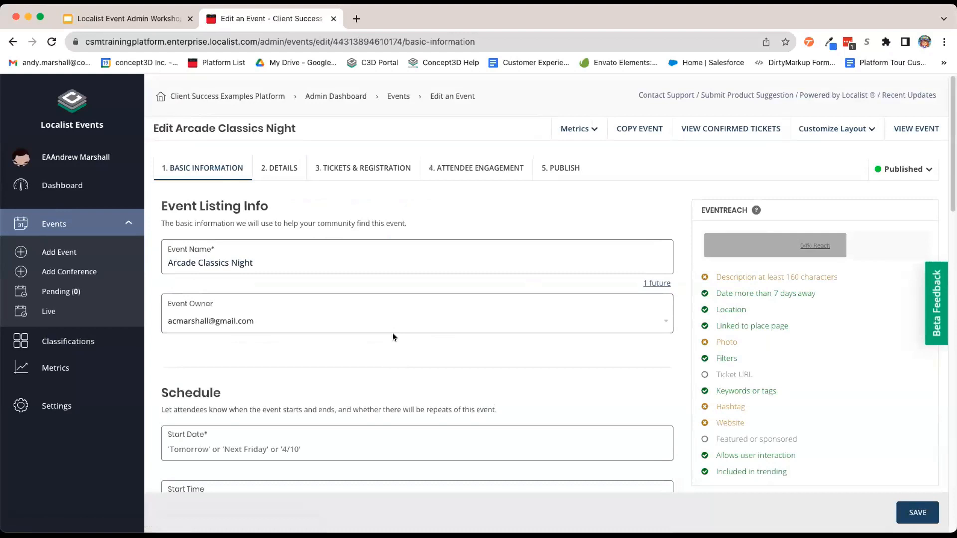
scroll(390, 332, down, 6)
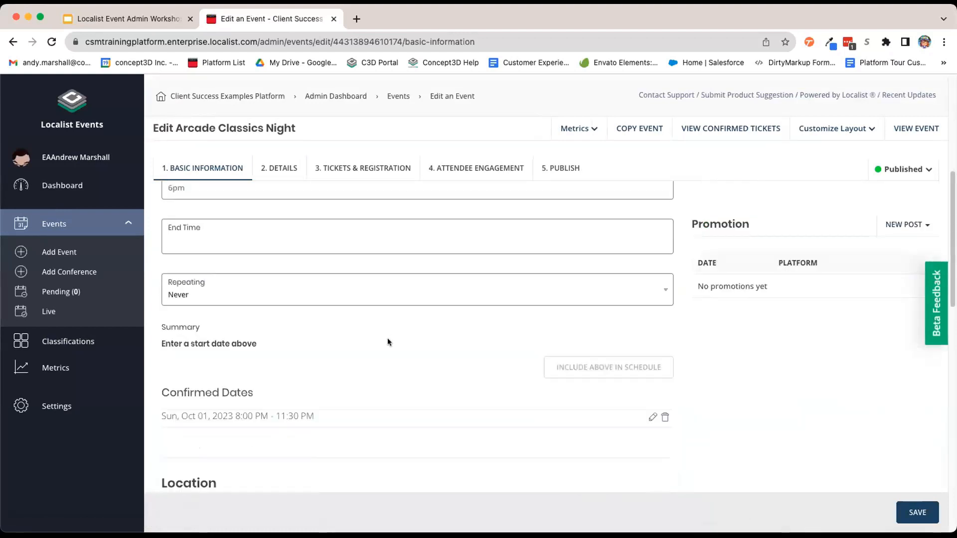
scroll(364, 418, down, 8)
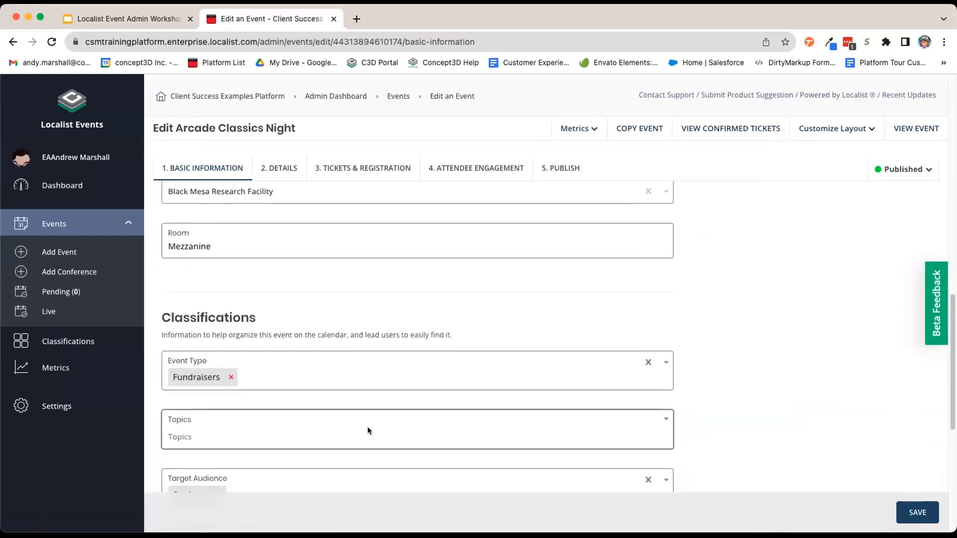
scroll(367, 429, down, 3)
- Add the library photo of a presenter facing an audience to the event's details
click(271, 176)
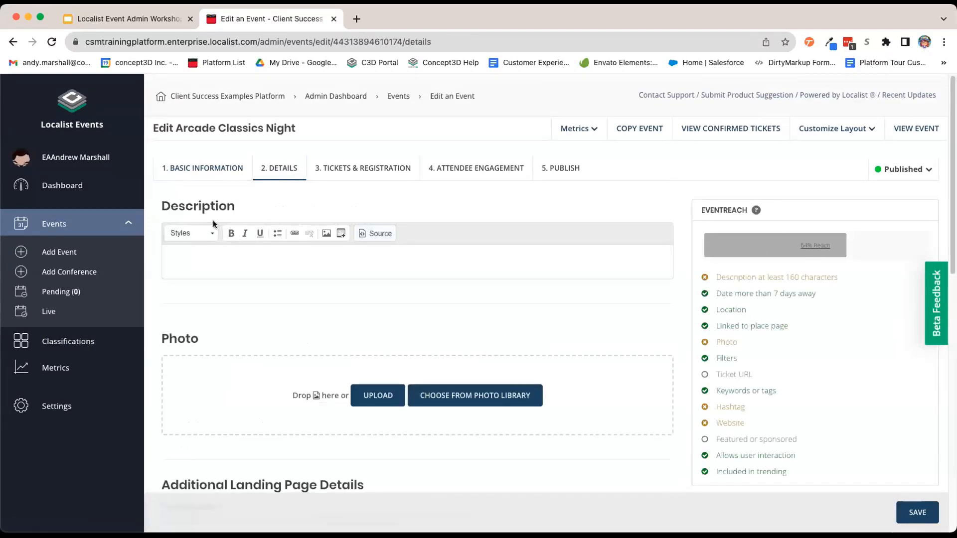
click(204, 254)
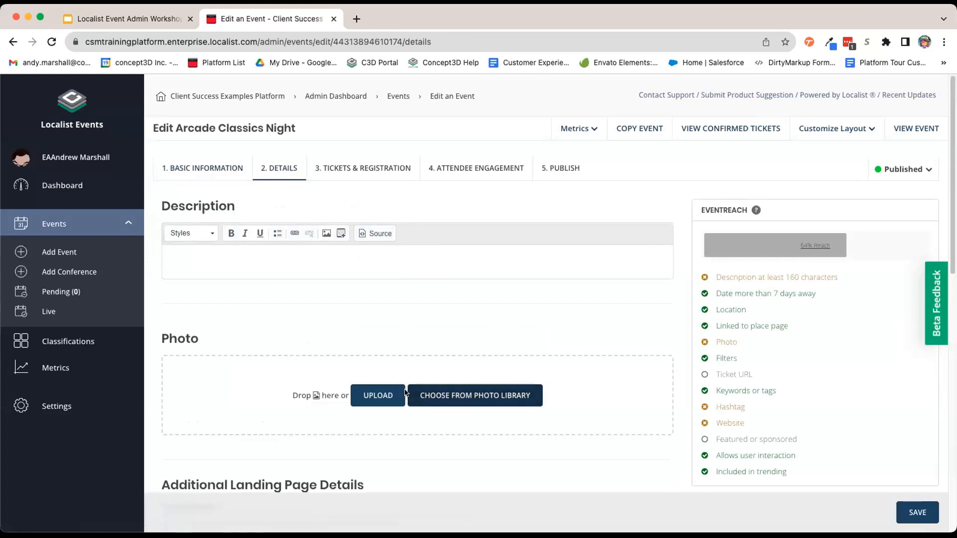
scroll(208, 306, down, 2)
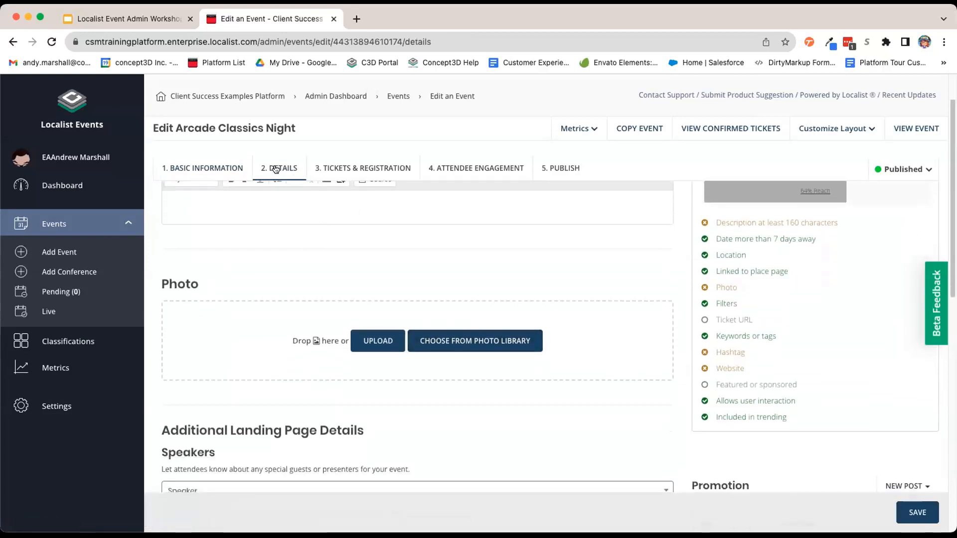
click(484, 343)
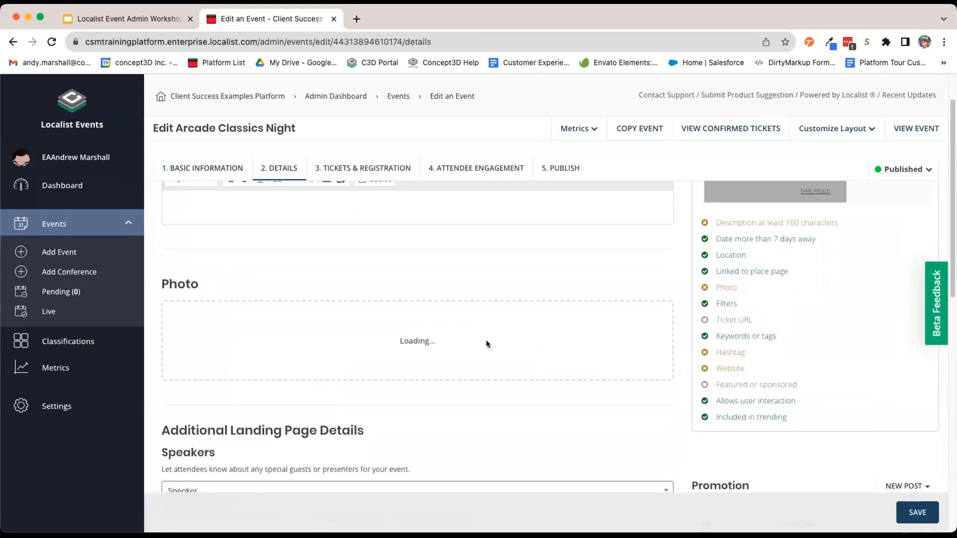
scroll(398, 336, down, 1)
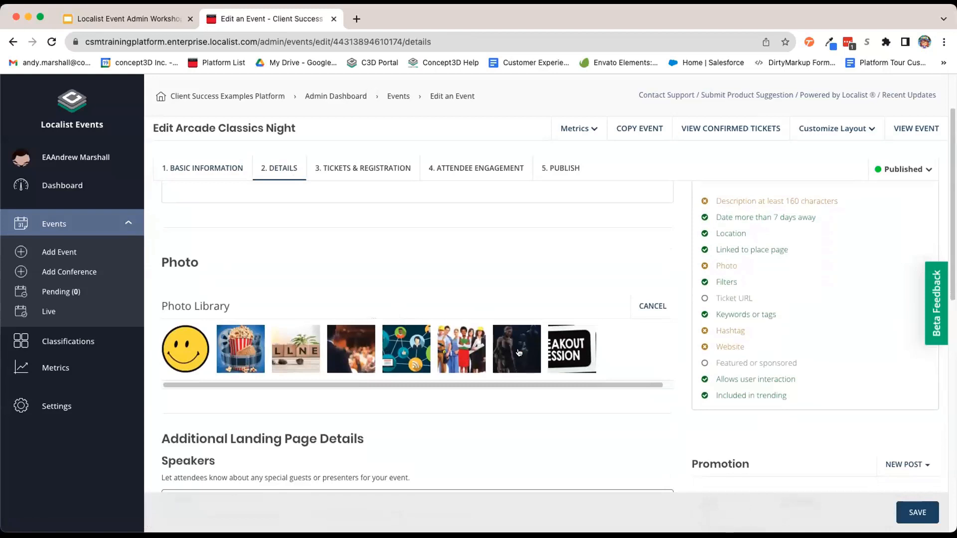
scroll(166, 333, down, 1)
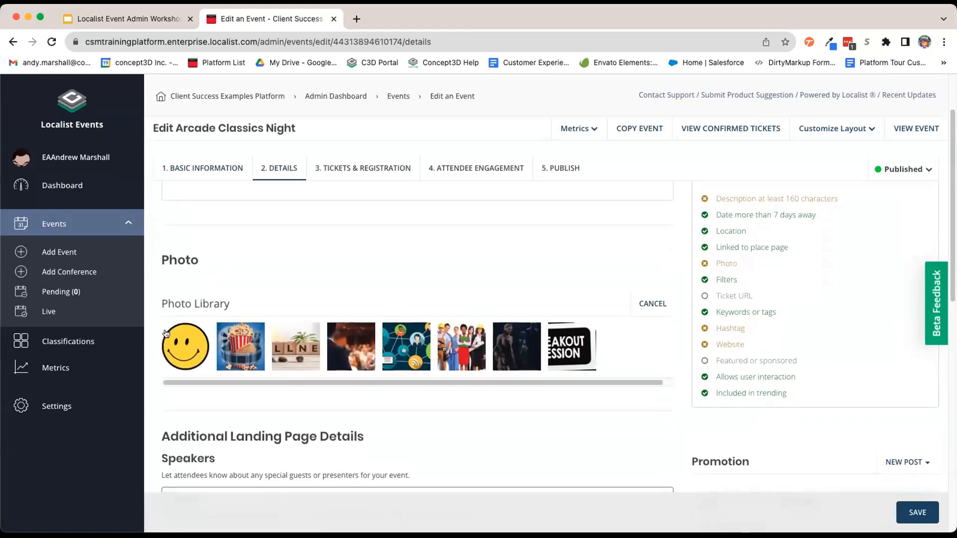
click(357, 347)
scroll(362, 341, down, 4)
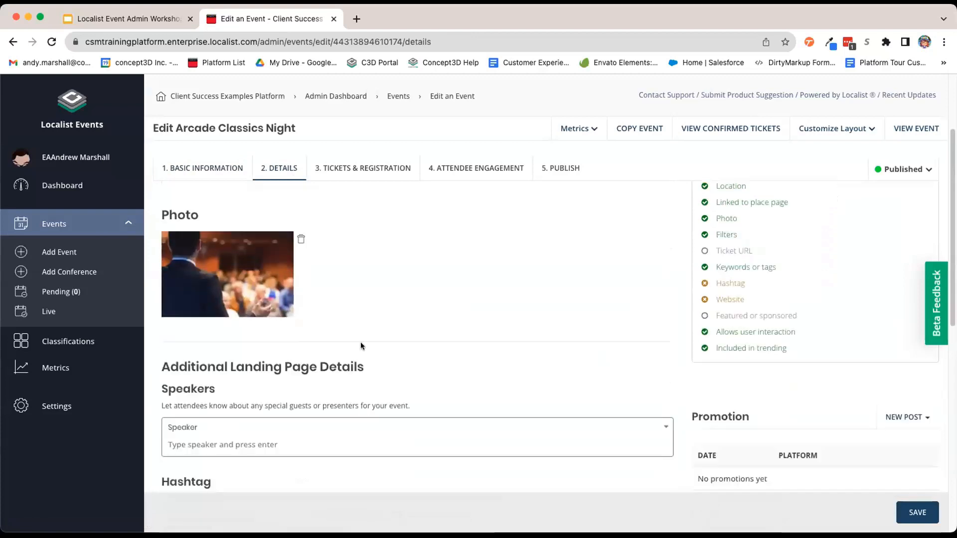
- Review the event website, custom fields and vanity URL in the details section, and examine the EventReach checklist
scroll(362, 342, down, 5)
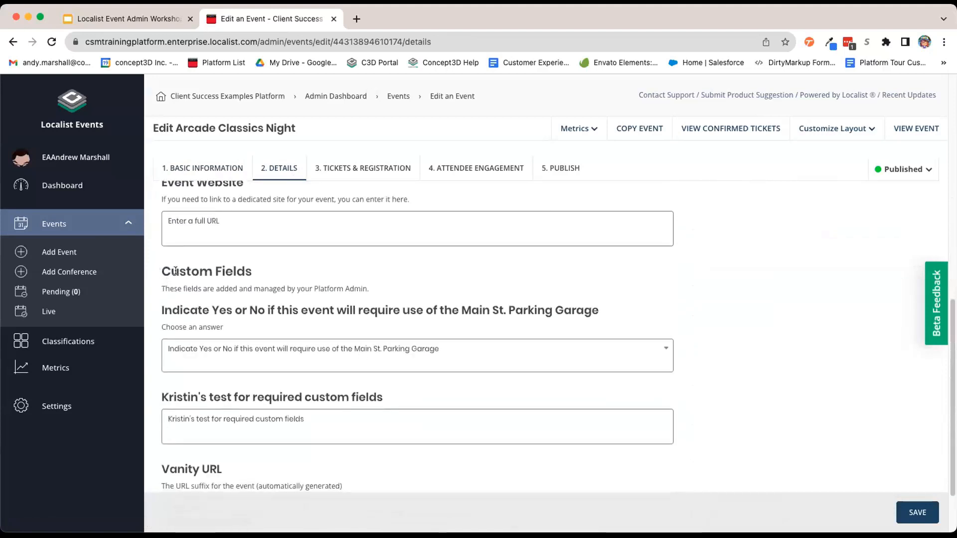
scroll(234, 273, down, 1)
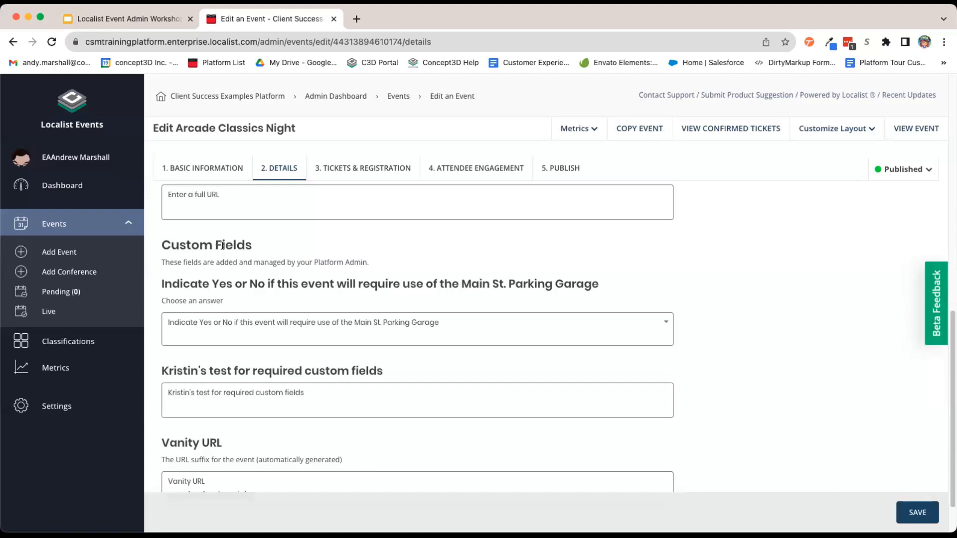
drag(253, 243, 161, 245)
click(295, 246)
scroll(454, 249, down, 1)
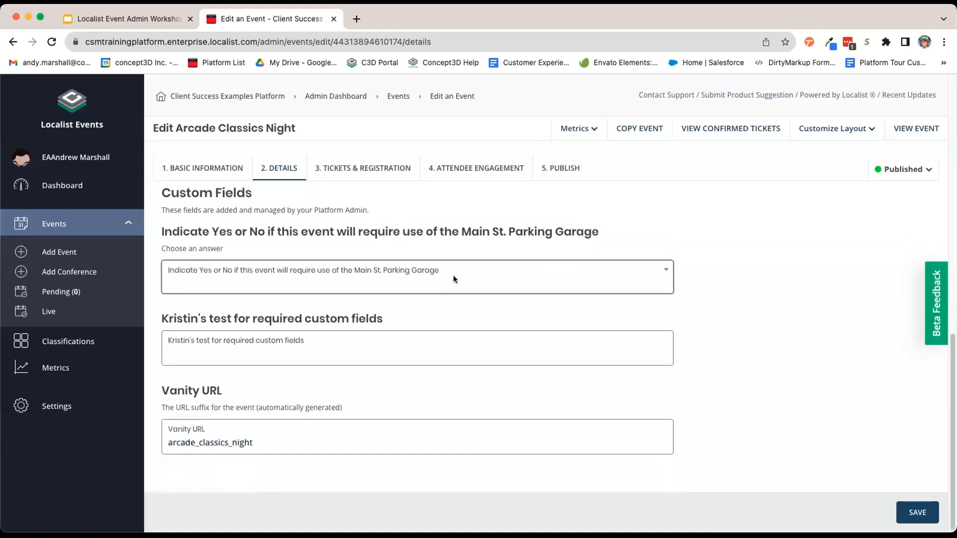
scroll(453, 275, up, 8)
scroll(447, 278, up, 2)
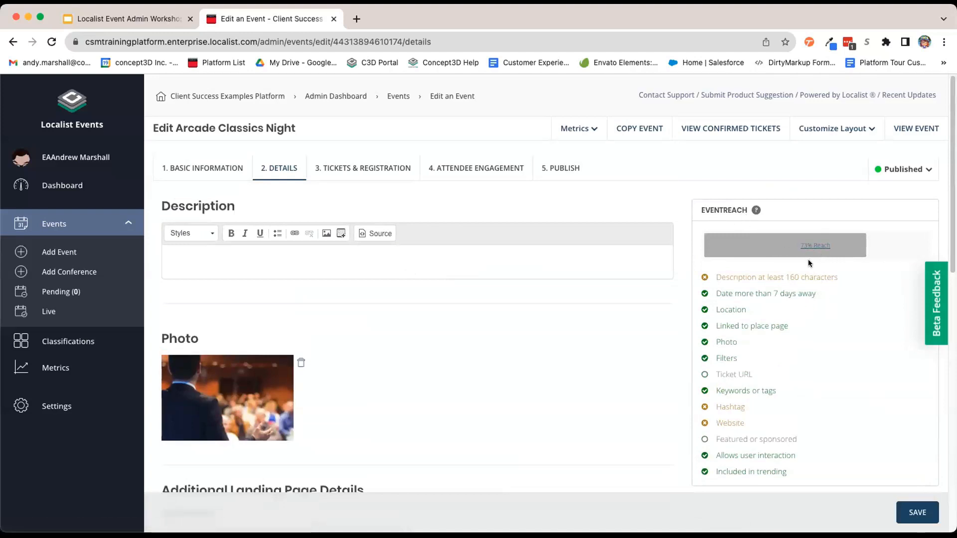
scroll(808, 260, down, 1)
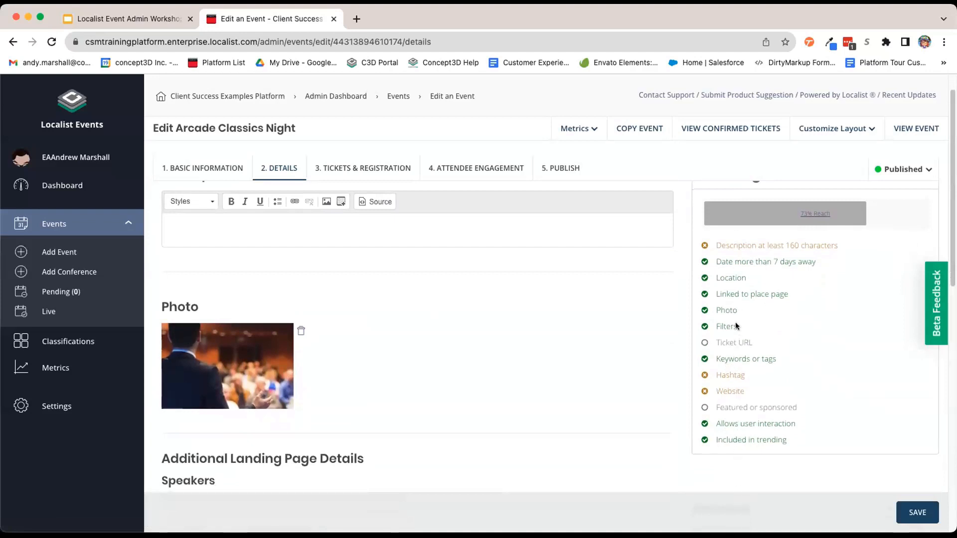
scroll(752, 440, up, 1)
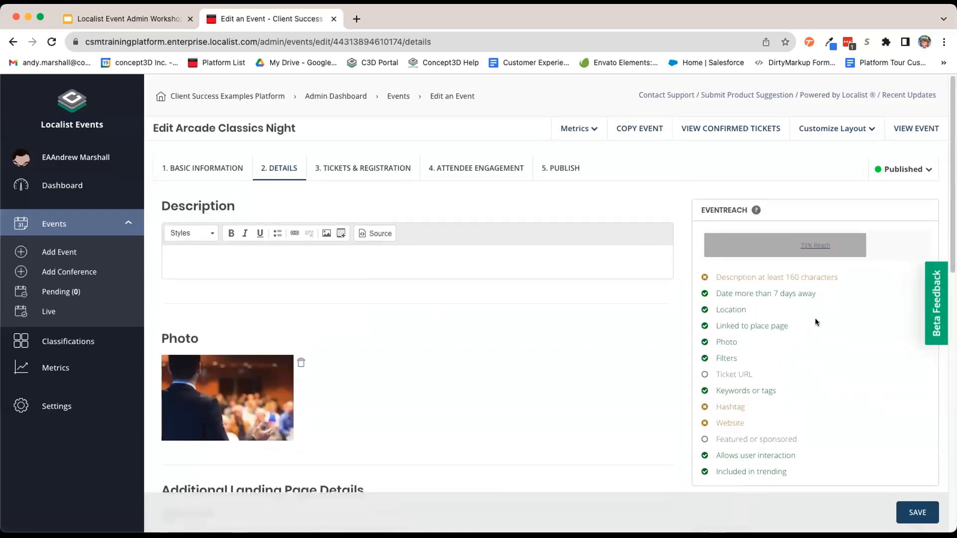
- Switch off Localist Register to examine the ticket cost, registration URL and Eventbrite ID fields, and switch it back on
click(373, 170)
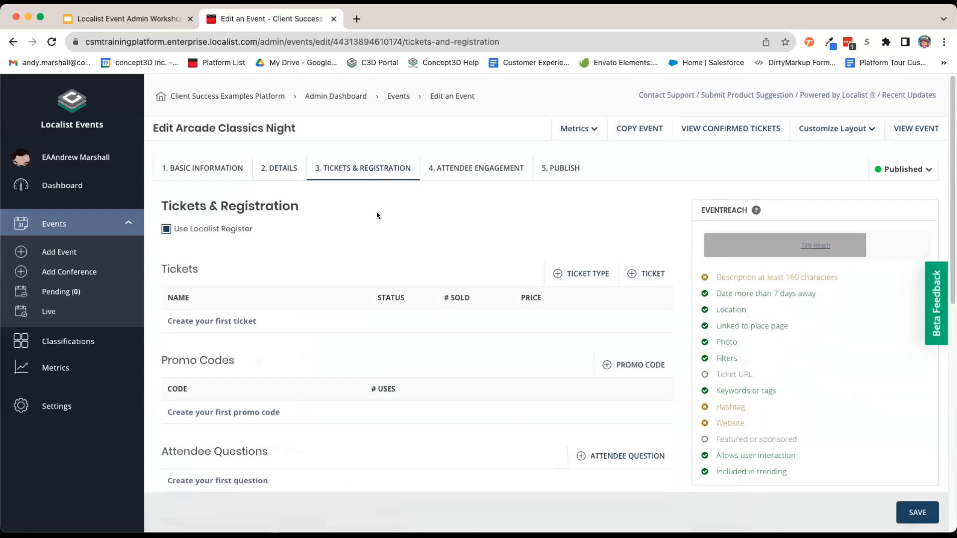
click(216, 229)
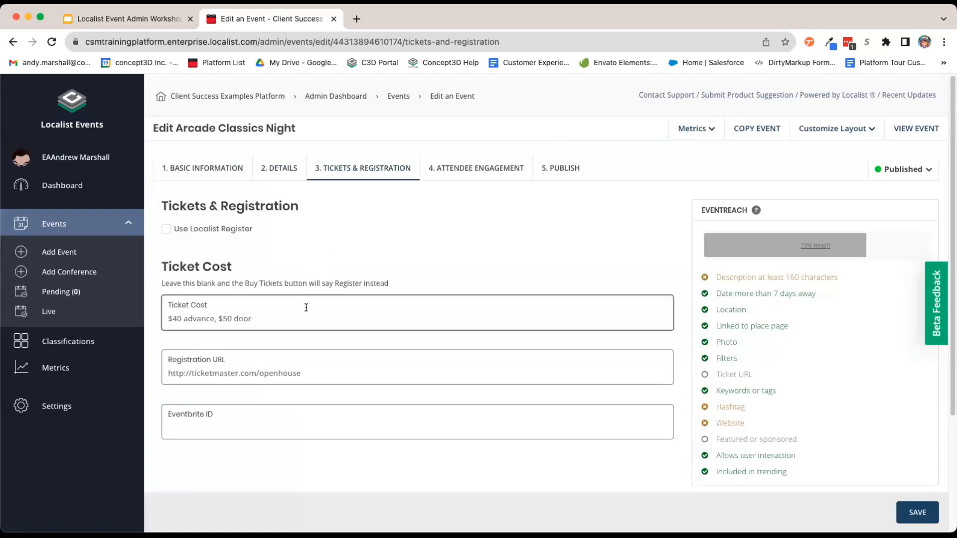
click(303, 374)
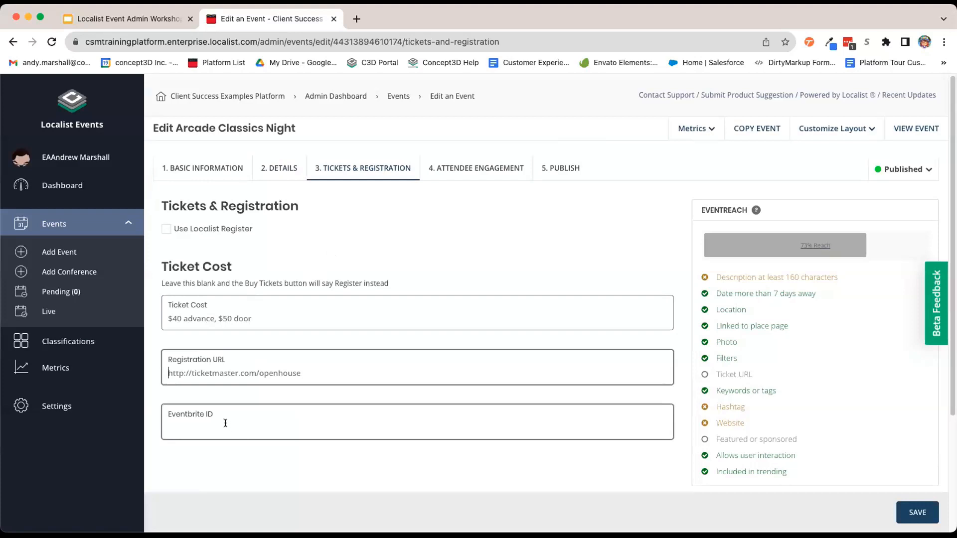
click(167, 230)
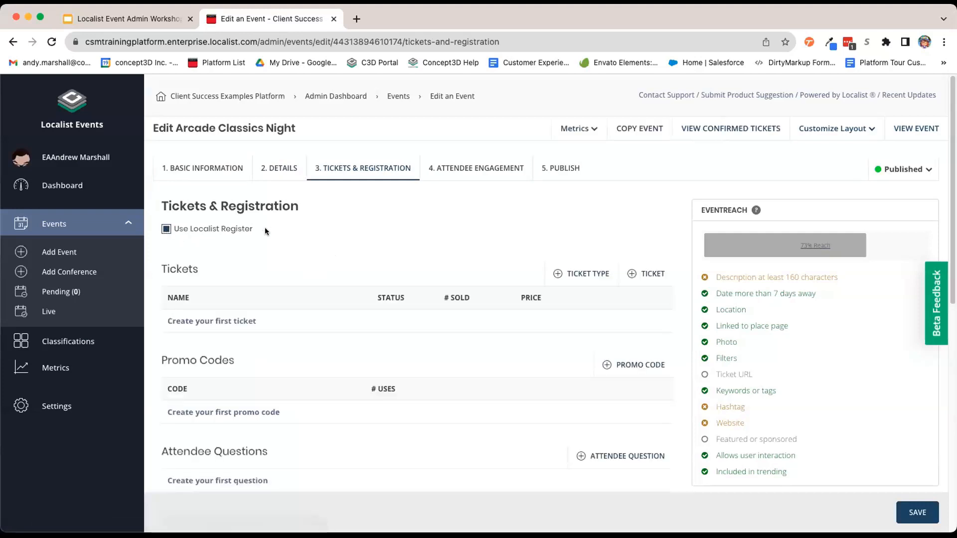
- Examine the promo codes, attendee questions, event capacity, notification and payout settings of Localist Register
scroll(282, 392, down, 3)
scroll(244, 264, up, 3)
scroll(211, 344, down, 5)
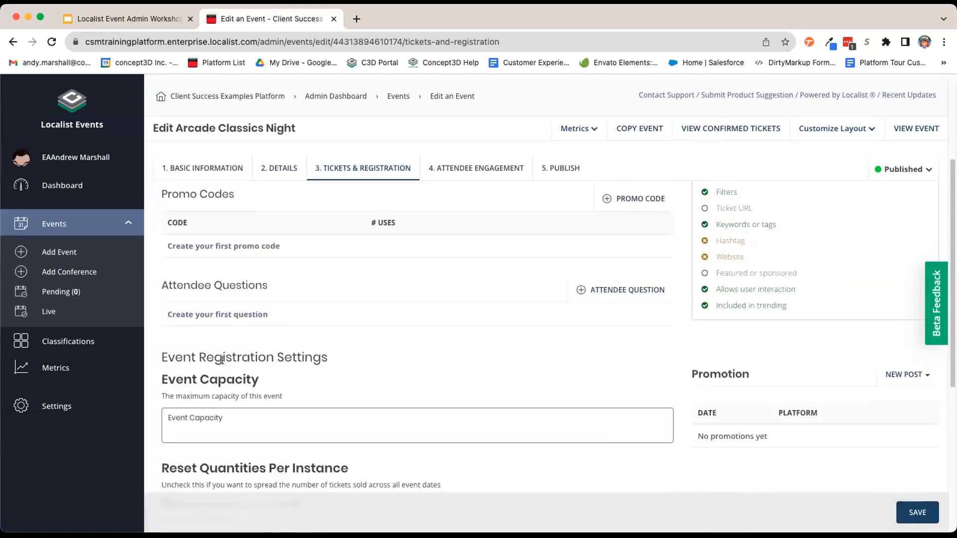
scroll(222, 359, down, 5)
scroll(222, 369, up, 6)
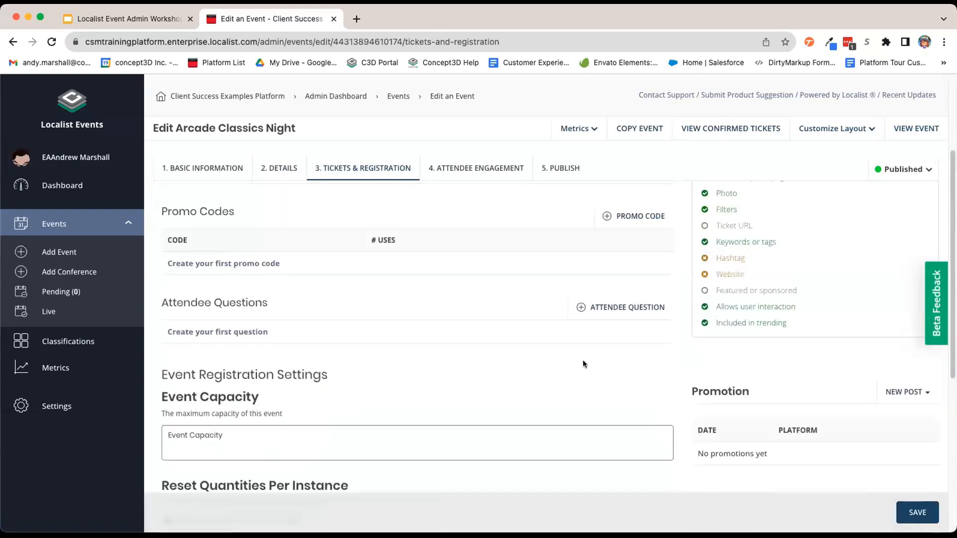
scroll(642, 361, down, 5)
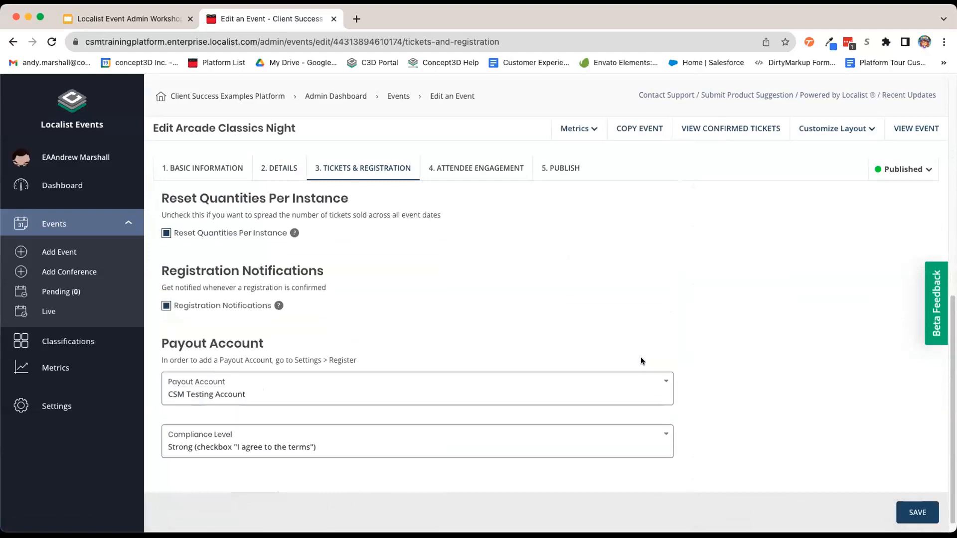
scroll(642, 361, up, 8)
- In the attendee engagement settings, toggle the Review survey question to clear its Retention, Connection, Growth and Information follow-ups
click(473, 169)
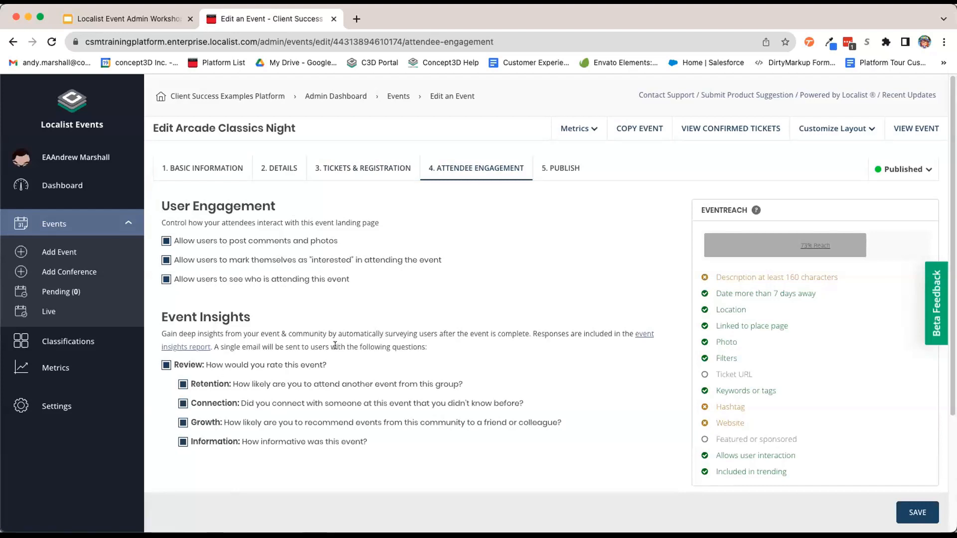
click(167, 365)
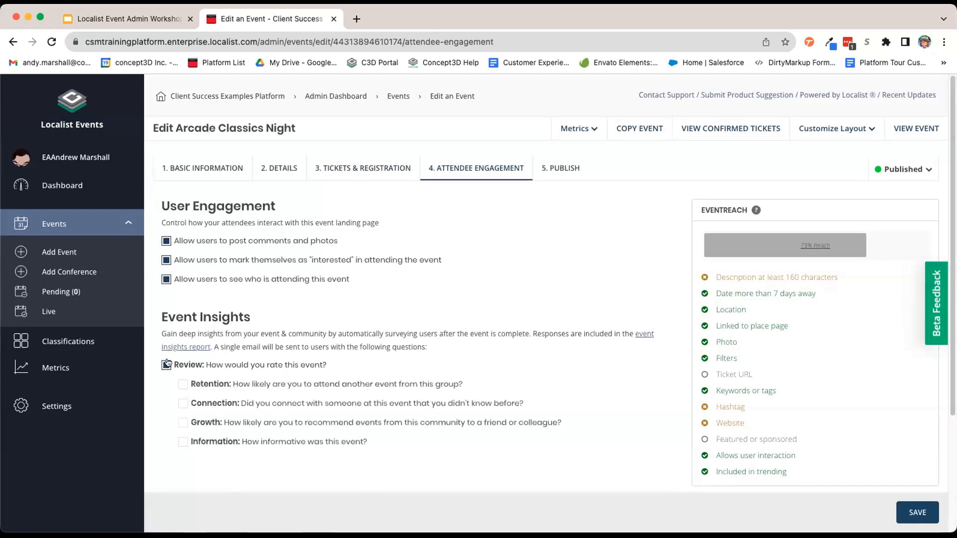
- In the publishing settings, try Restricted visibility with its audience options, and set the visibility back to Public
click(576, 168)
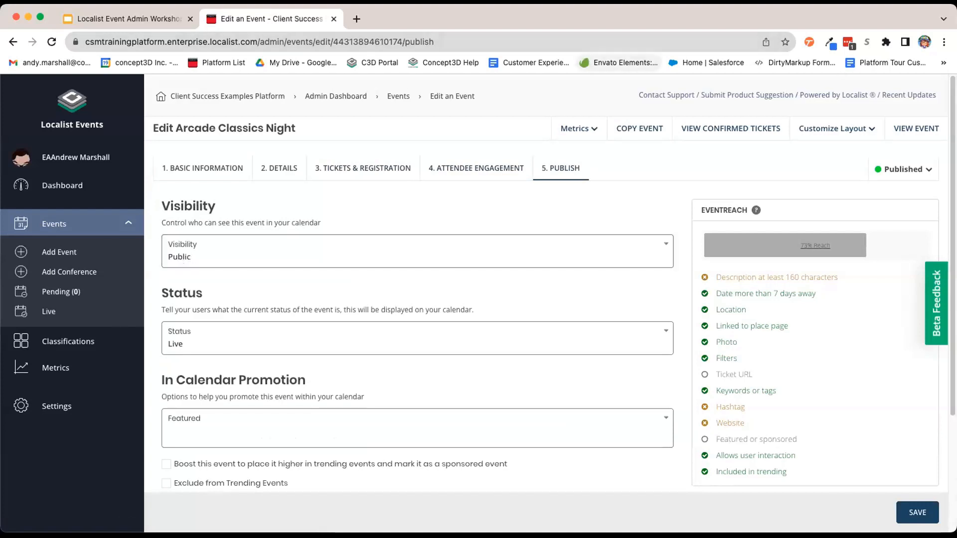
click(198, 257)
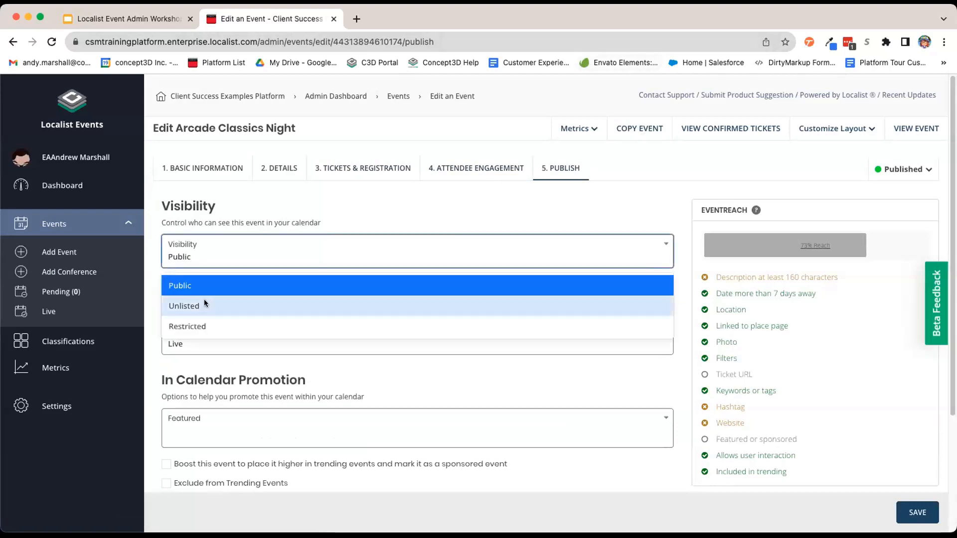
click(205, 325)
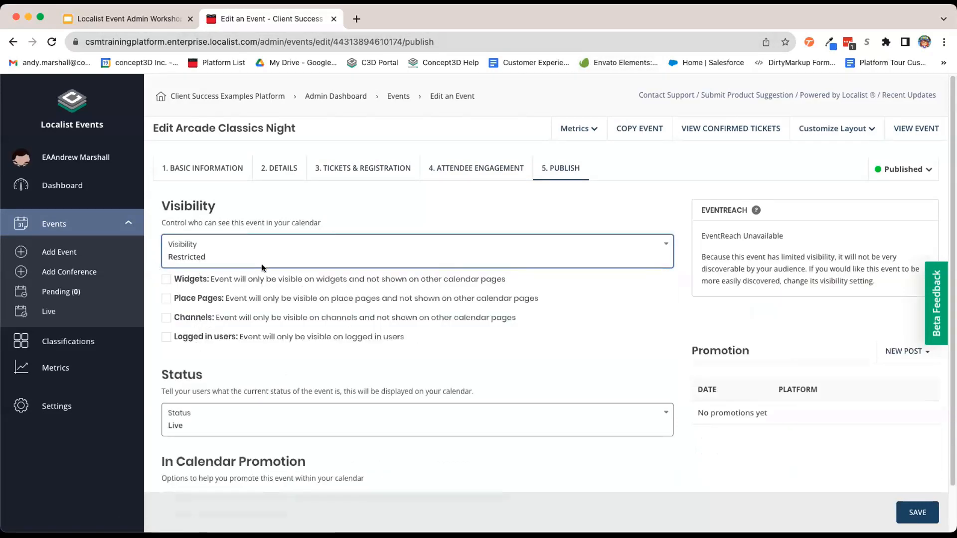
click(175, 279)
click(187, 256)
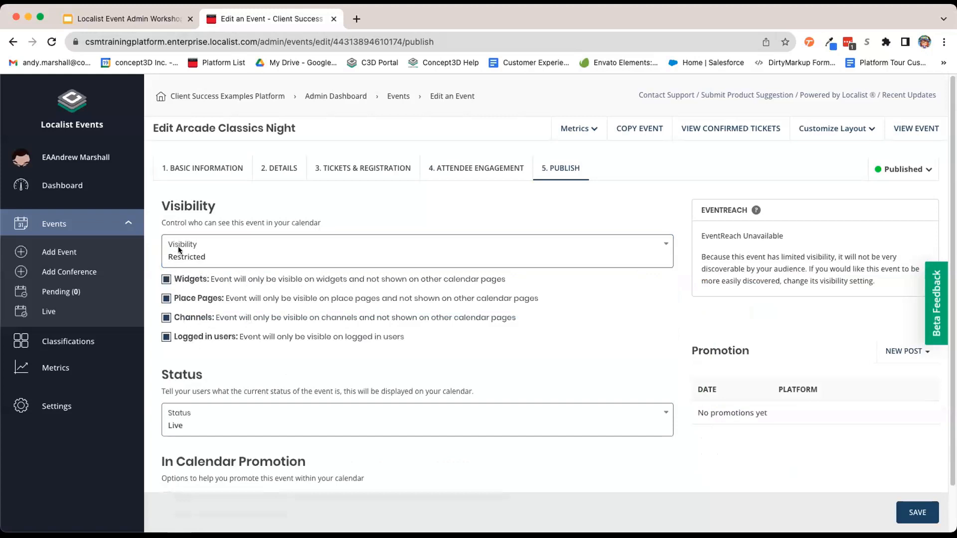
click(187, 277)
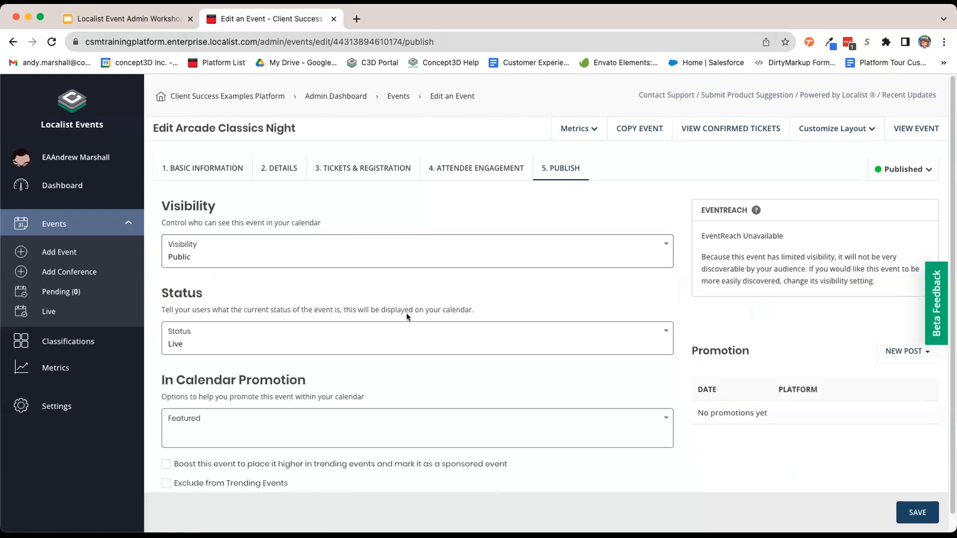
- Try the Postponed status for the event, and set the status back to Live
scroll(406, 313, down, 1)
click(217, 328)
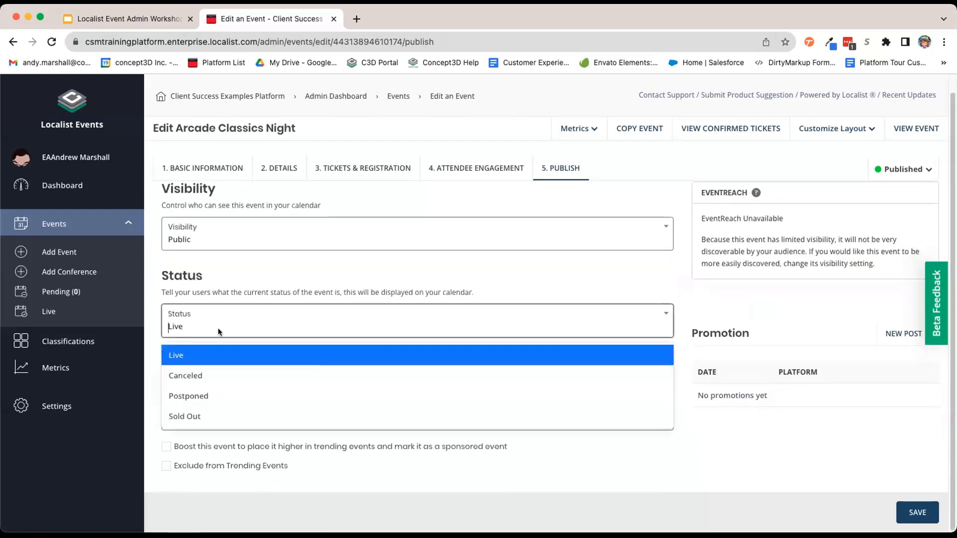
click(201, 396)
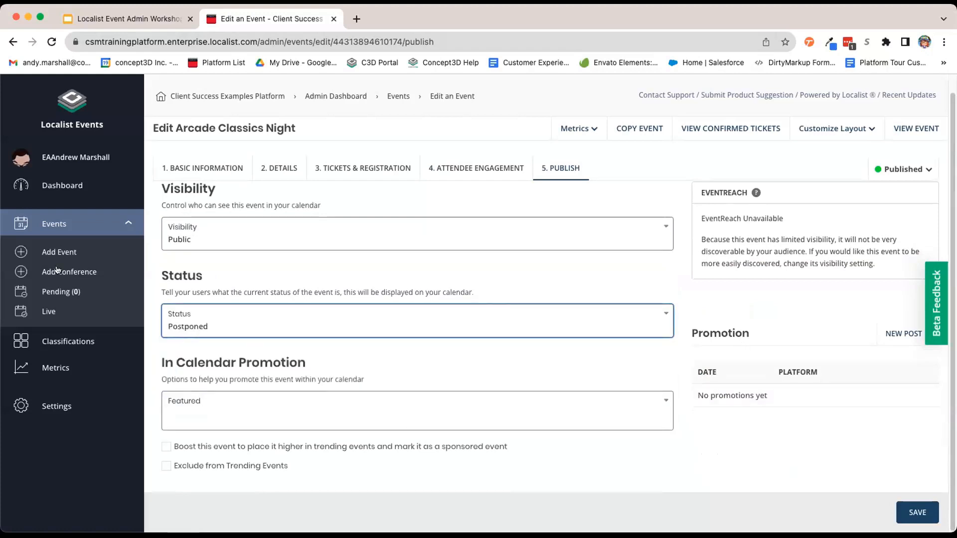
click(181, 322)
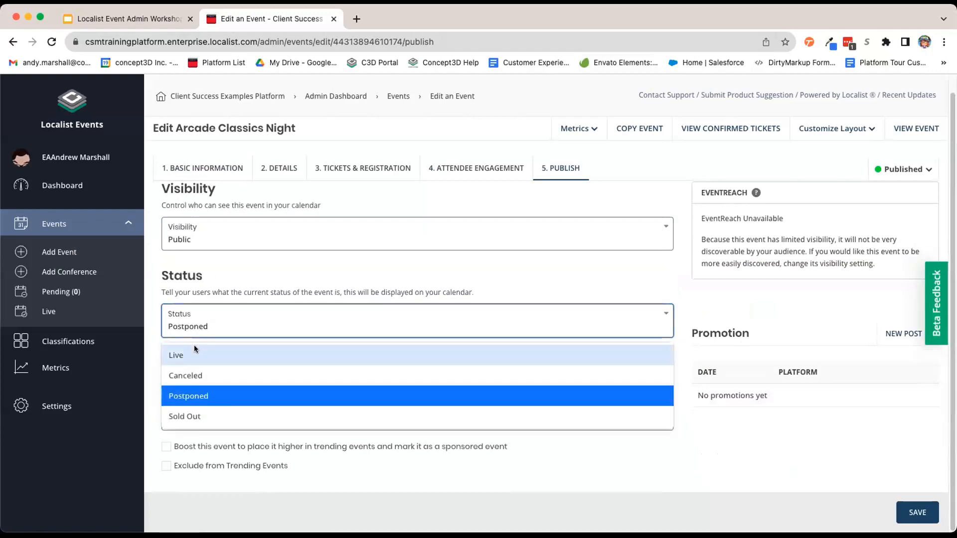
click(192, 349)
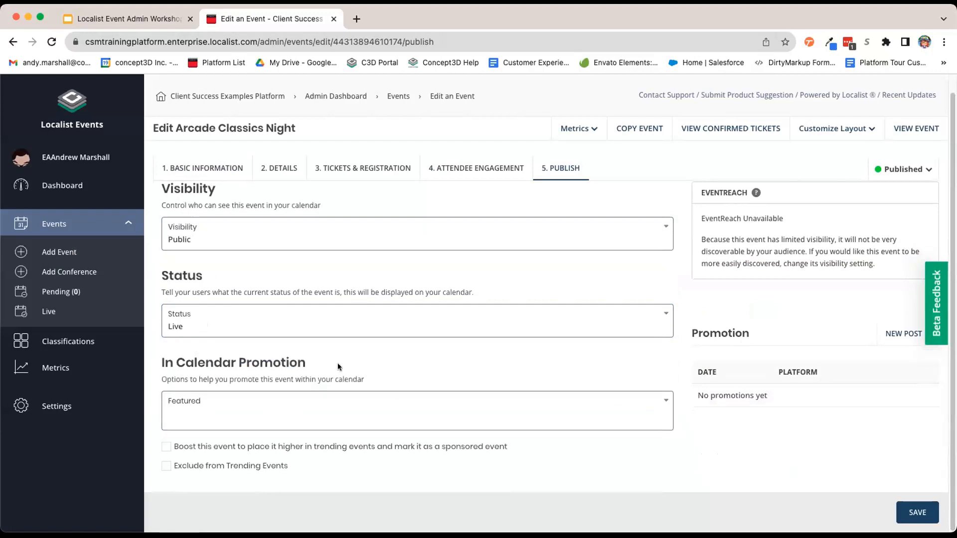
- Set the in-calendar promotion to feature the event in C3D CSM - Featured Events, boost it as sponsored and exclude it from trending
click(205, 407)
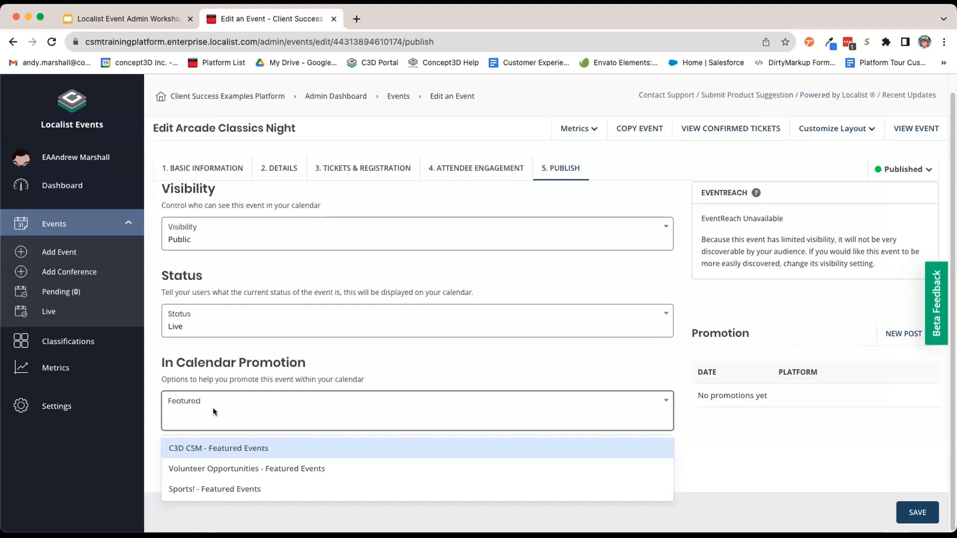
click(224, 448)
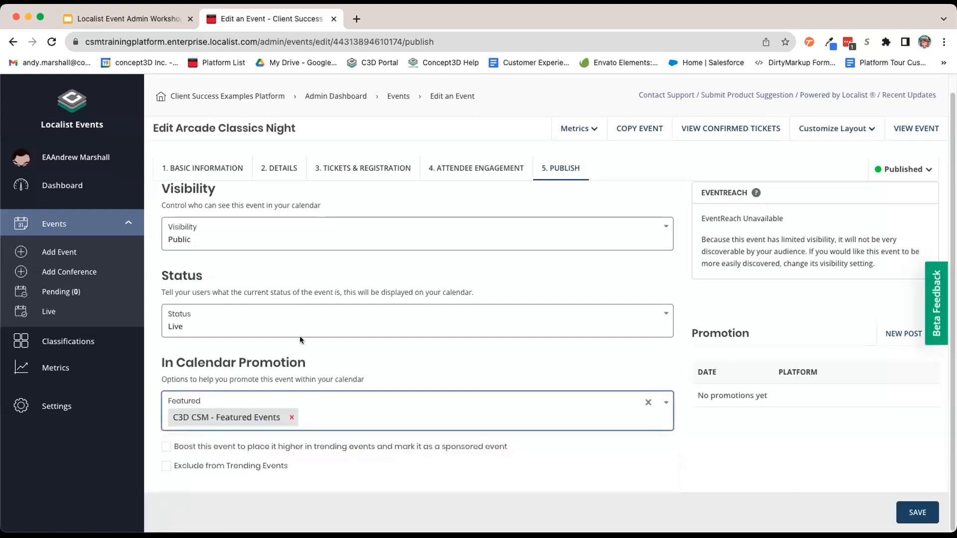
click(166, 448)
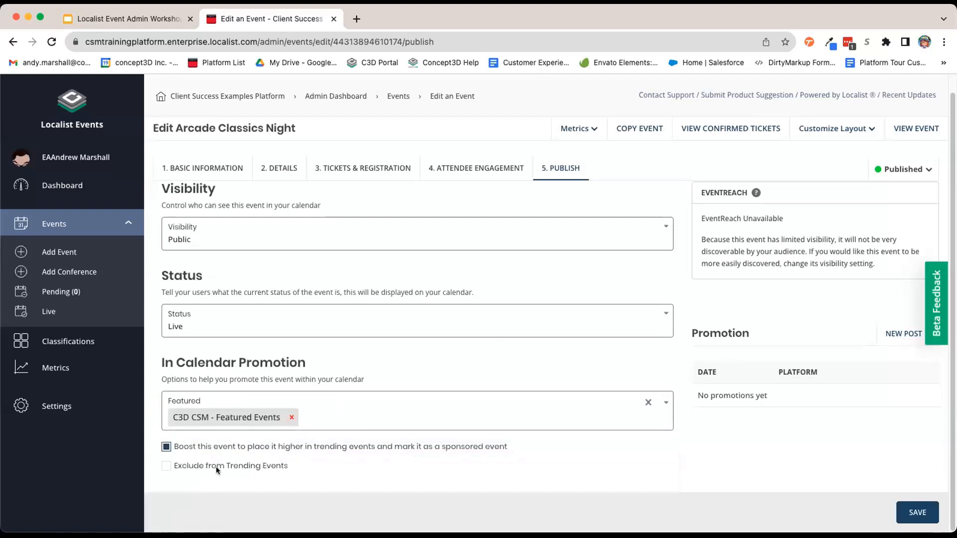
click(166, 467)
click(166, 467)
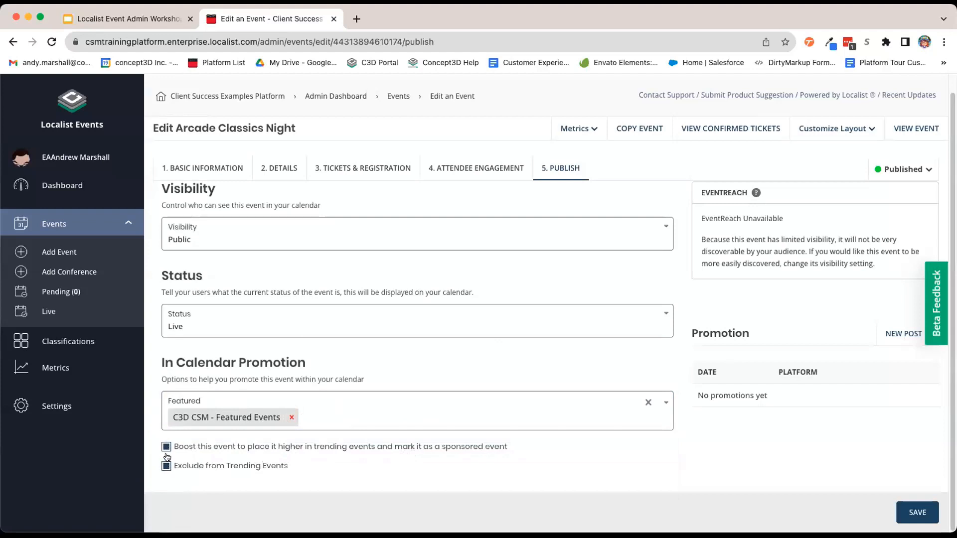
- Remove the event's exclusion from trending events, keep the sponsored boost on, and save the event
click(166, 447)
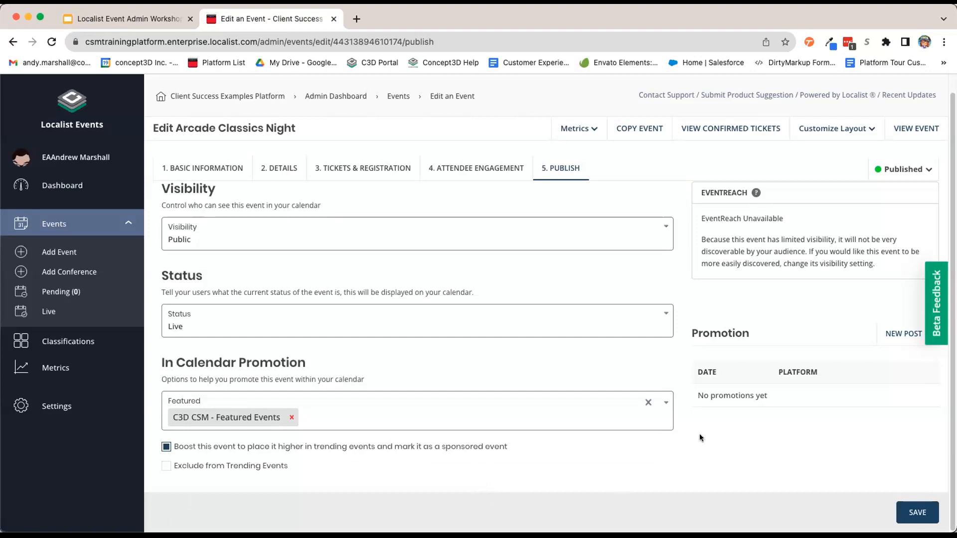
click(909, 506)
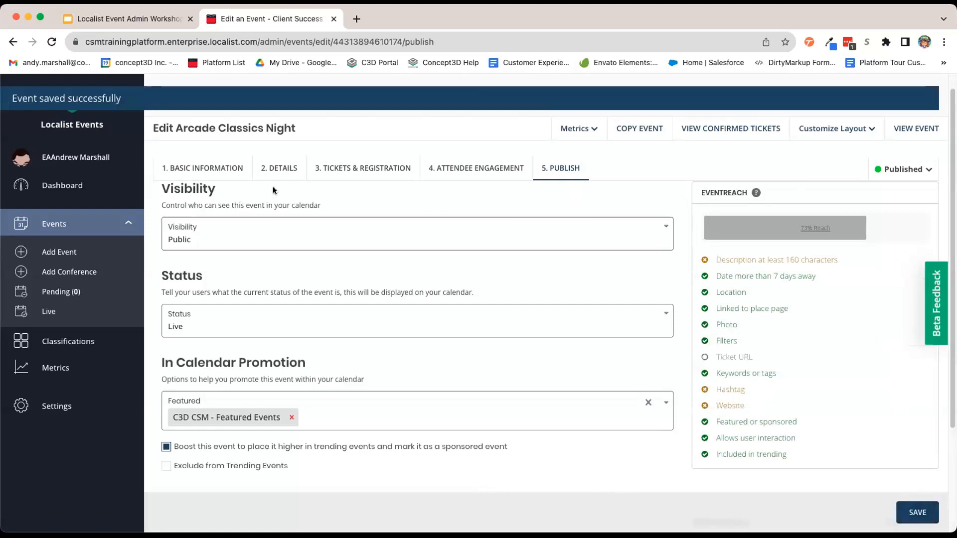
- View the public page of Arcade Classics Night and review its details, map and user activity sections
click(919, 131)
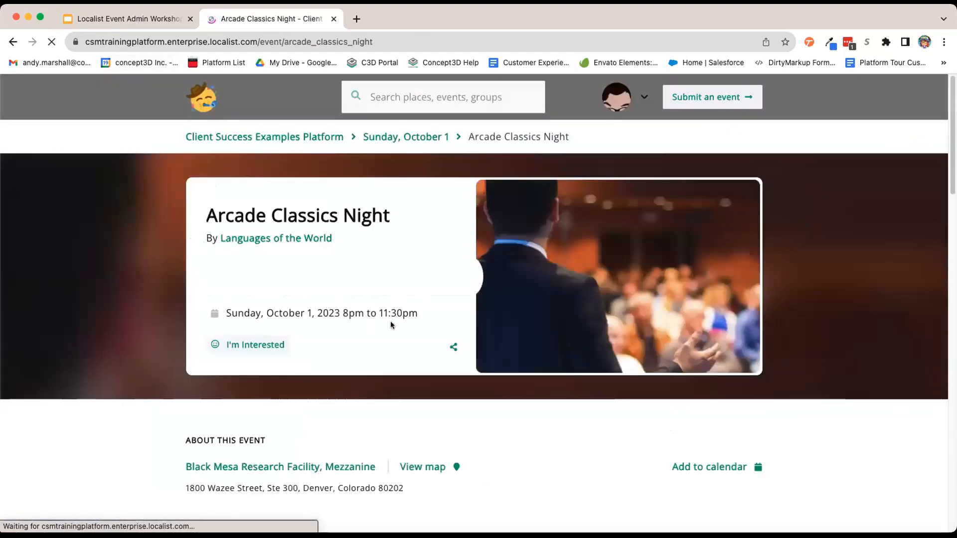
scroll(515, 271, down, 1)
scroll(516, 271, down, 12)
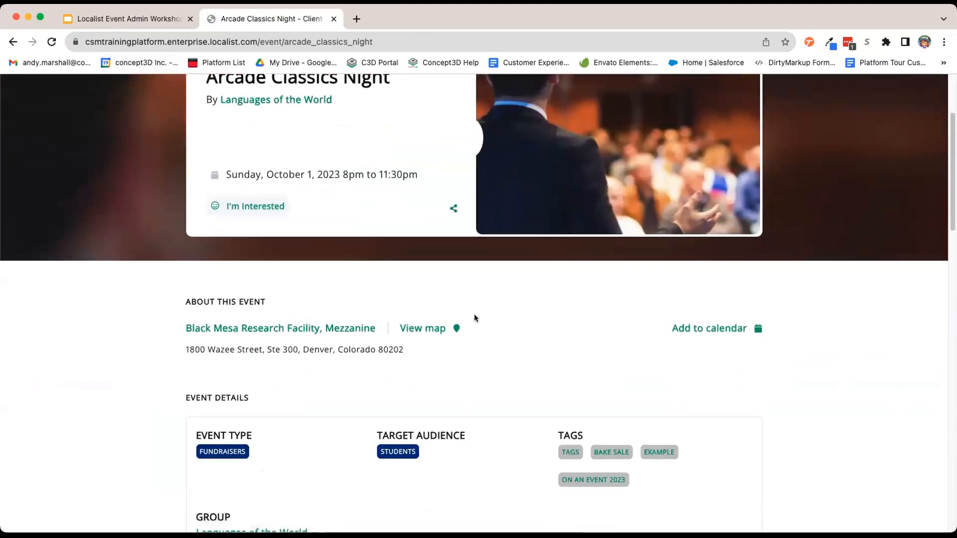
scroll(142, 326, down, 11)
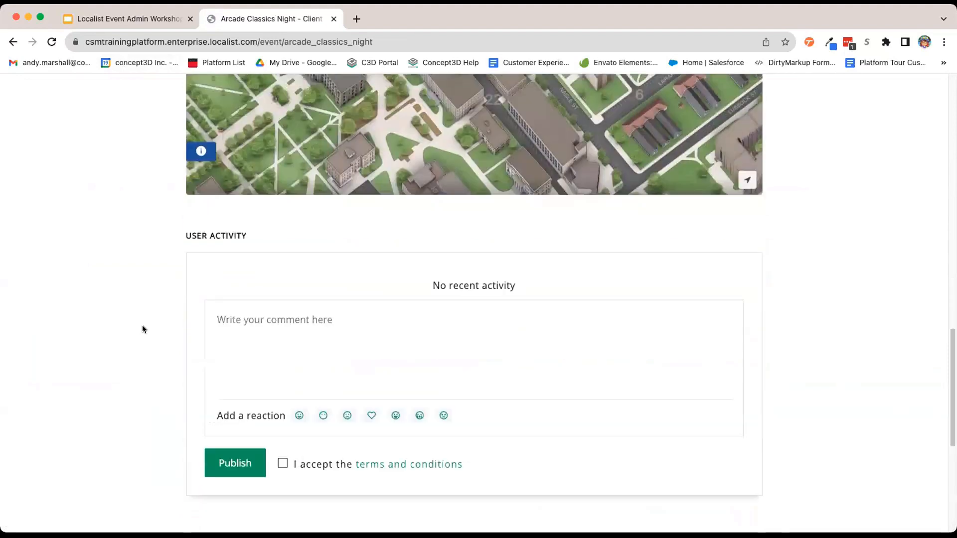
scroll(141, 327, up, 8)
scroll(142, 330, up, 15)
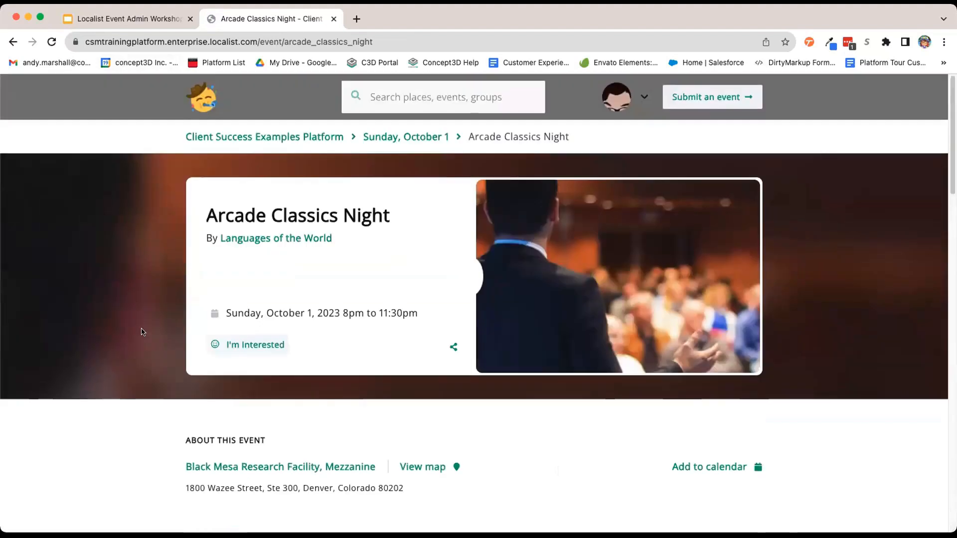
- Reopen Arcade Classics Night in the admin event editor through the event tools on its public page
scroll(142, 329, down, 20)
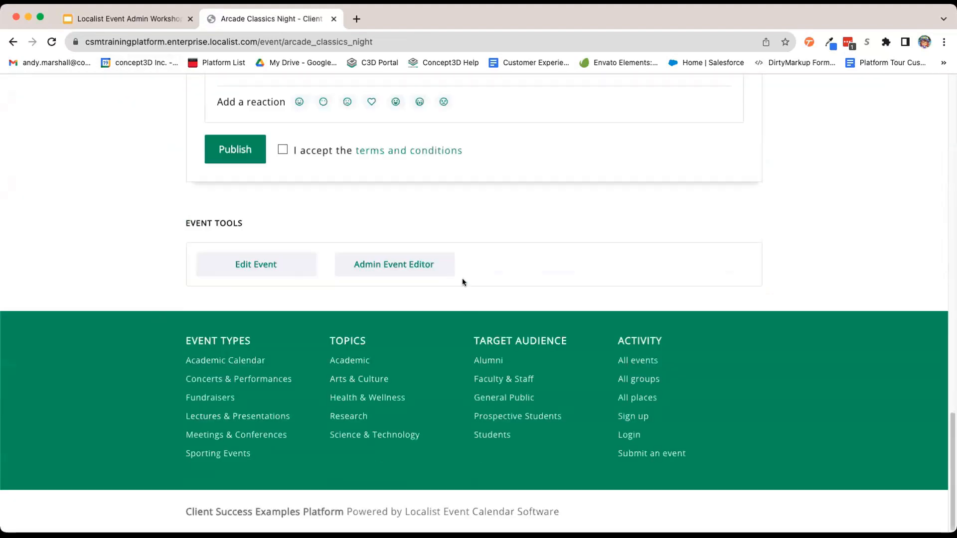
click(405, 265)
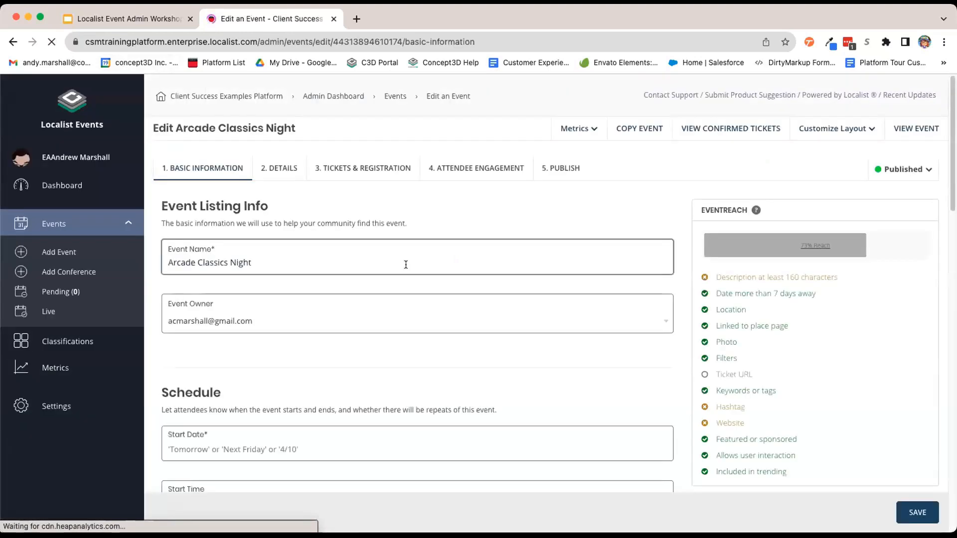